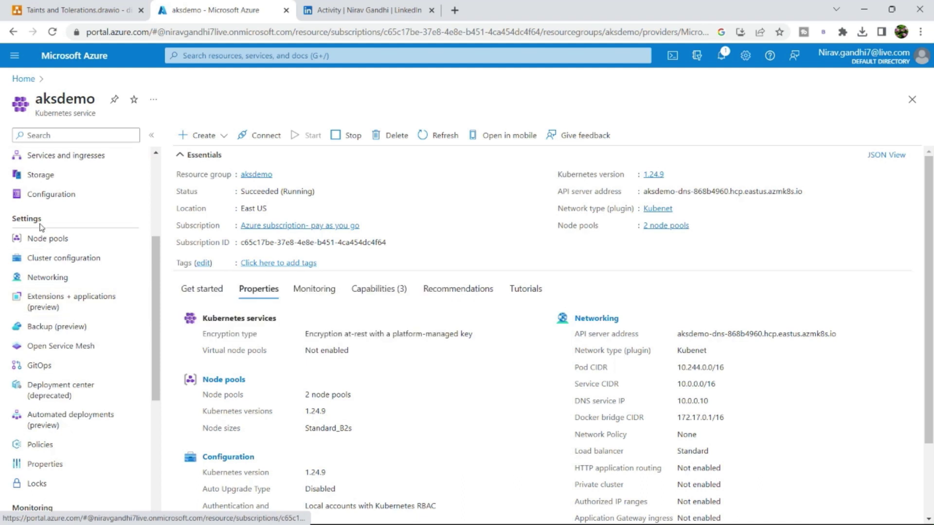
Step: Open the backup settings of the aksdemo cluster and start installing the AKS Backup extension
left_click(53, 326)
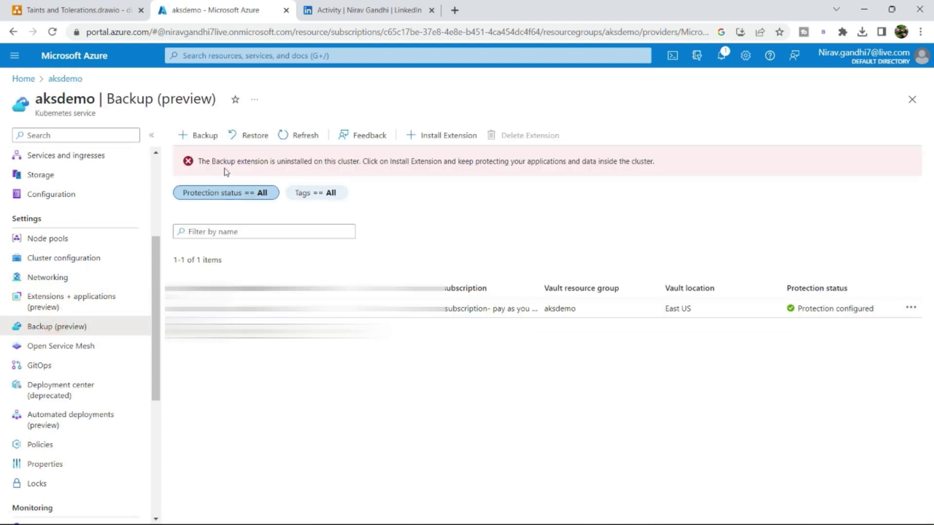
left_click_drag(200, 164, 352, 175)
left_click(398, 188)
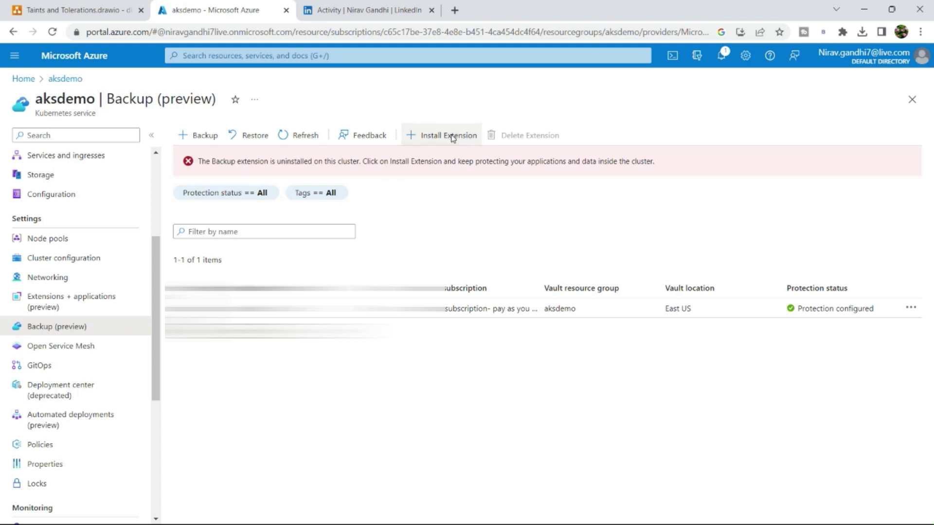
left_click(452, 137)
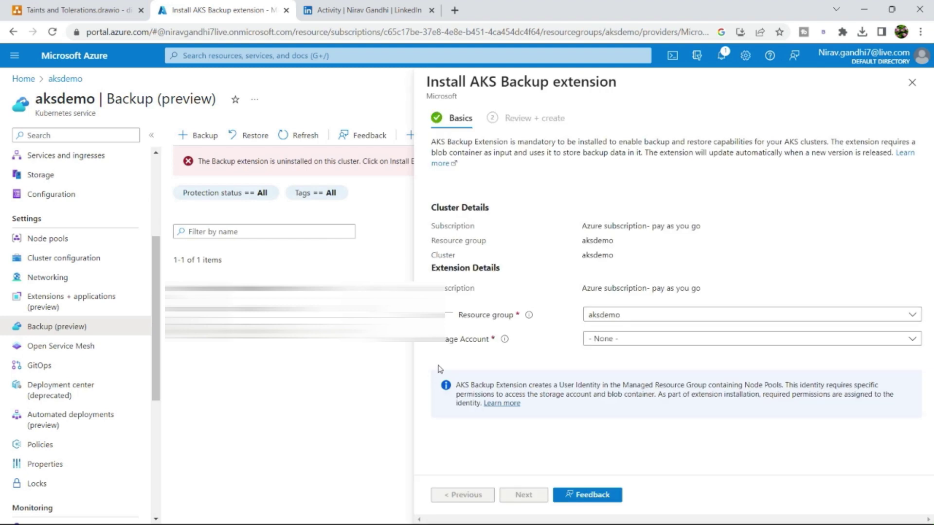
Step: Check which storage accounts the aksdemo resource group offers for the backup extension
left_click(617, 341)
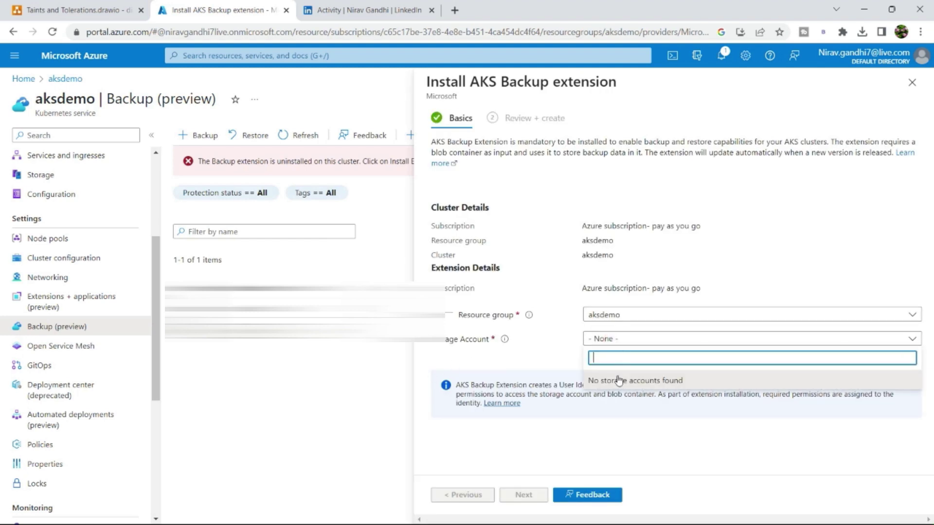
double_click(617, 336)
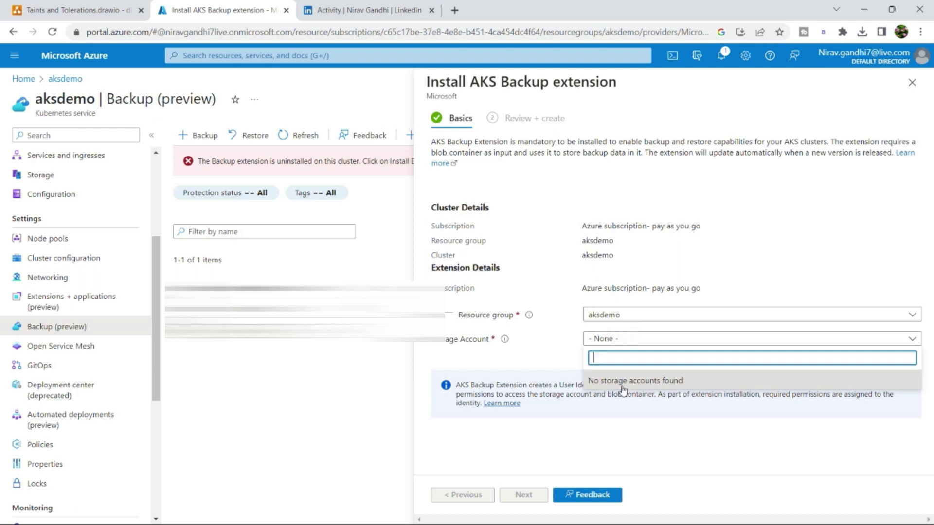
left_click(645, 413)
left_click(617, 339)
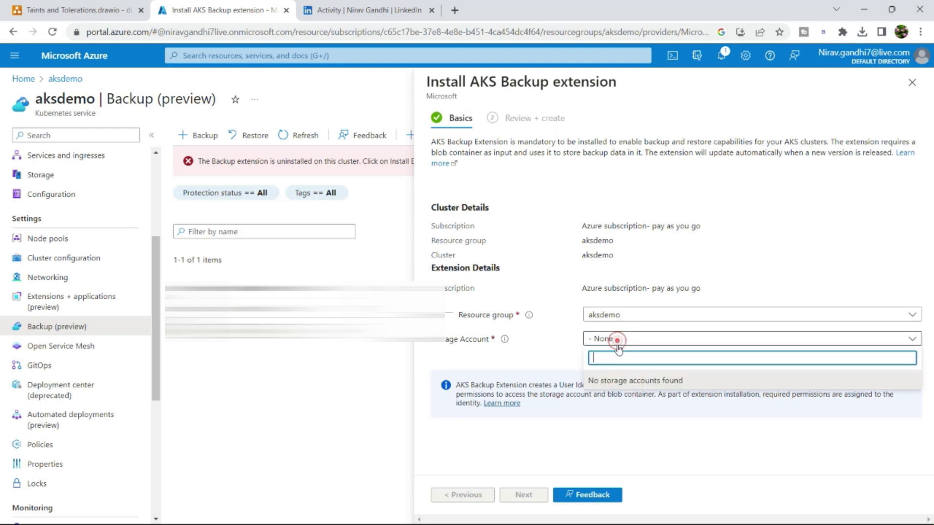
left_click(627, 411)
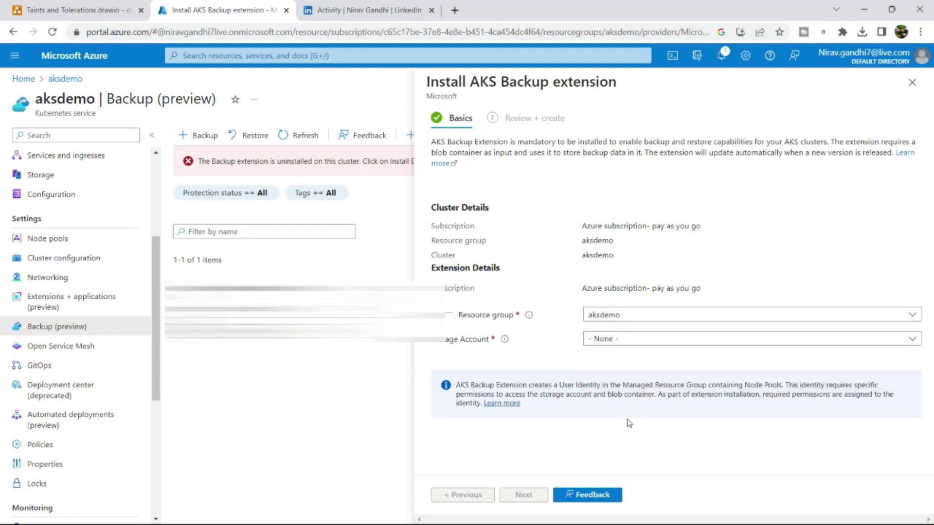
Step: Duplicate the portal tab and start creating a new storage account from the Storage accounts service
right_click(222, 12)
left_click(265, 99)
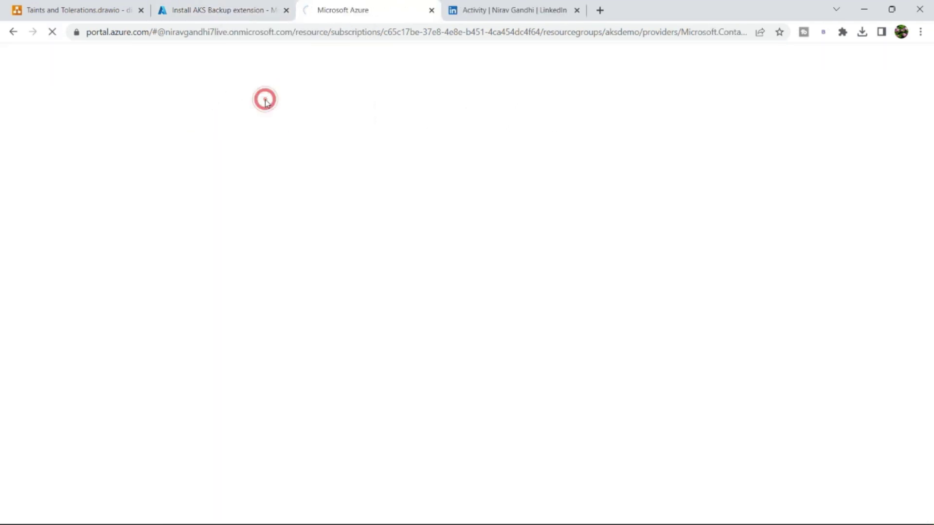
left_click(23, 78)
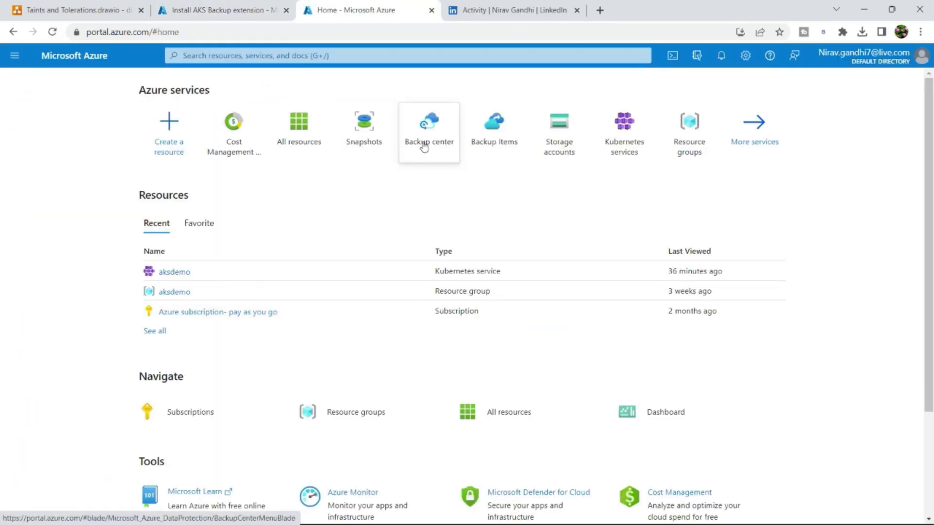
left_click(558, 146)
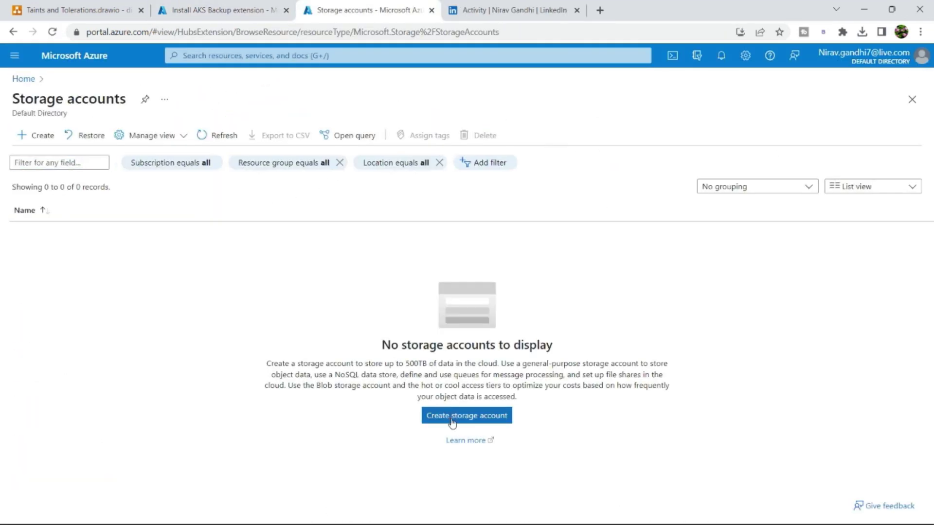
left_click(452, 417)
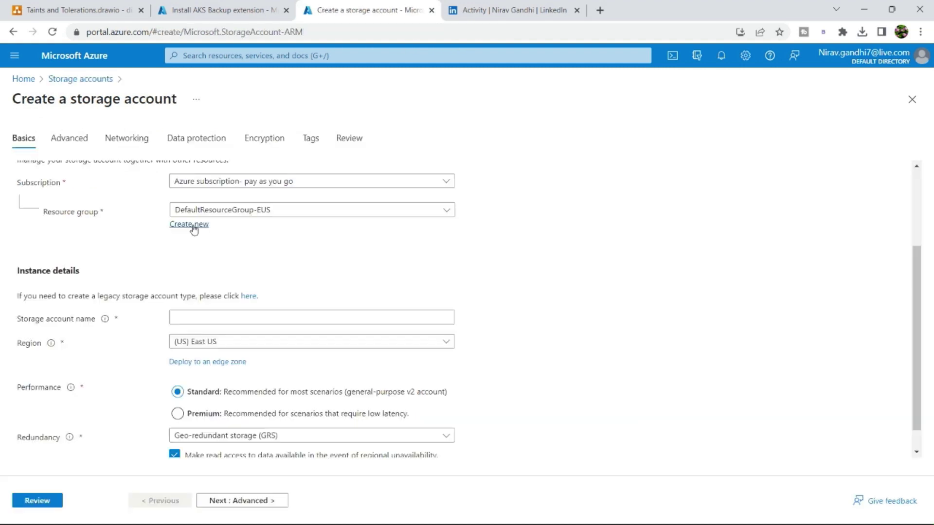
Step: Create a new resource group named aksdemobackup for the storage account
left_click(192, 224)
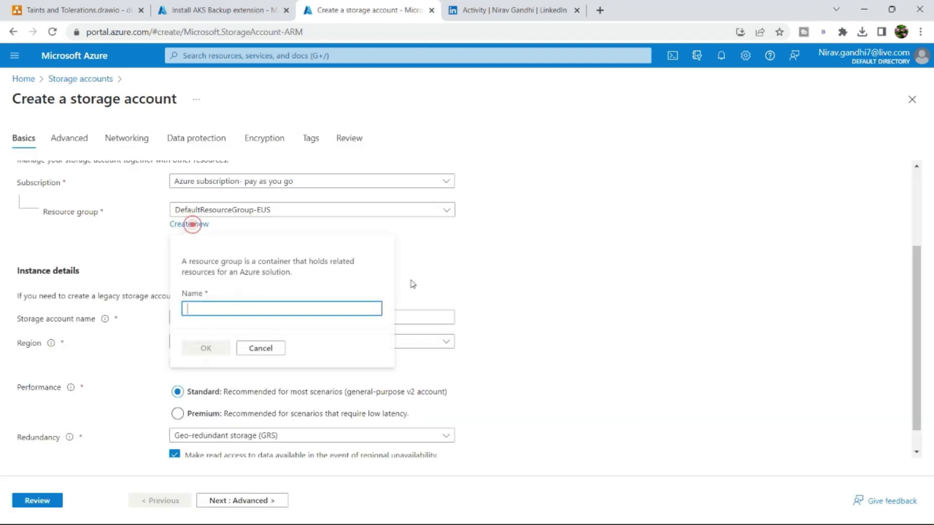
type("aksdemo")
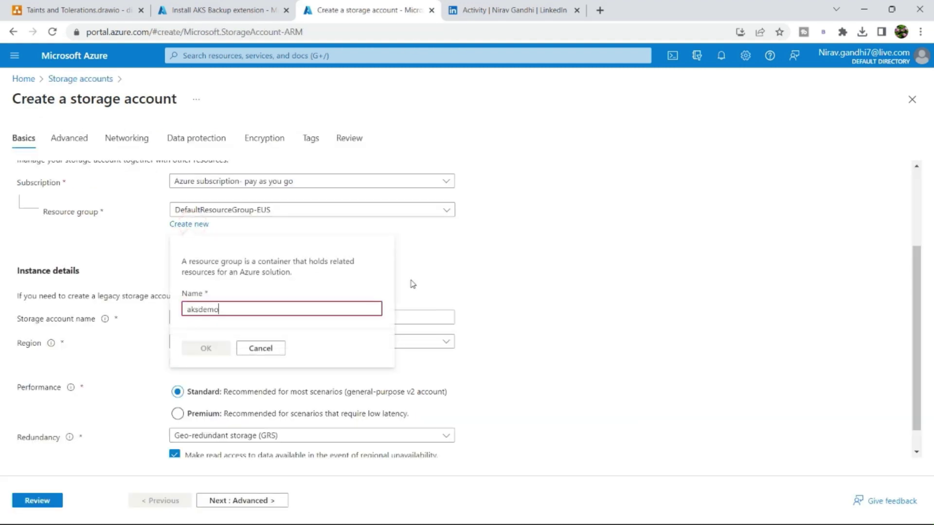
type("backup")
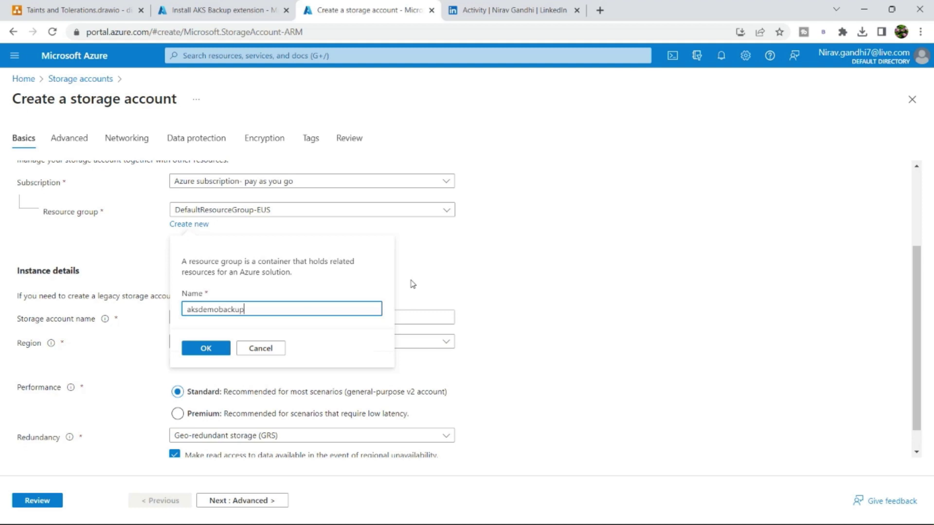
left_click(206, 348)
Step: Name the storage account aksbackupdemo
scroll(217, 348, "up", 1)
left_click(219, 348)
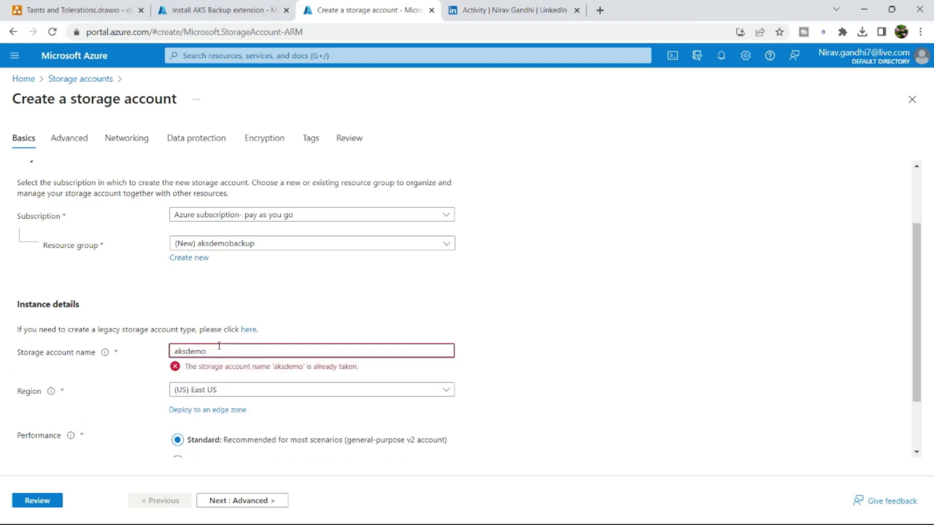
scroll(218, 347, "down", 2)
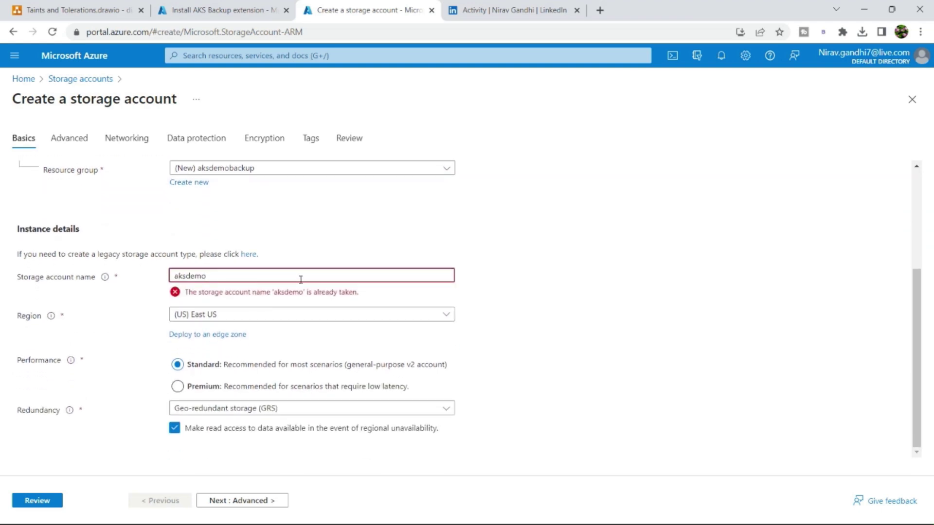
key("BackSpace")
key("BackSpace")
key("BackSpace")
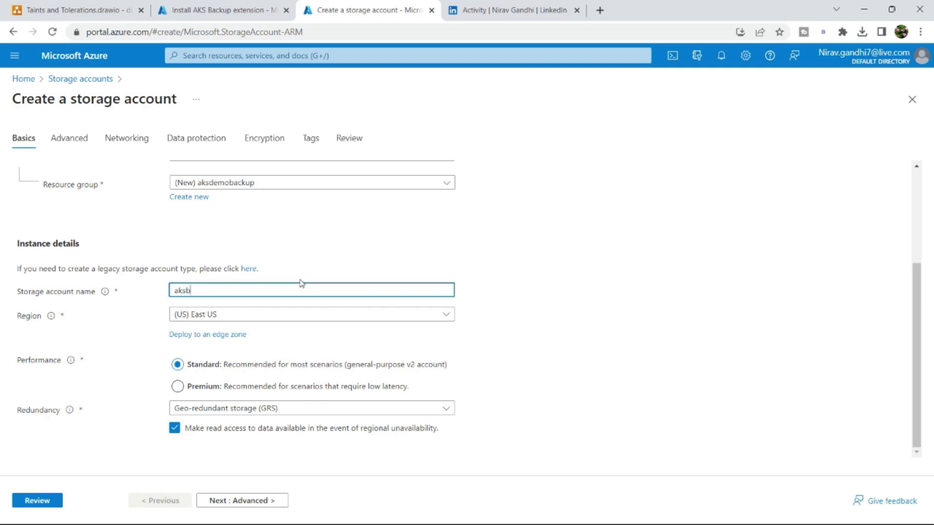
type("backupdemo")
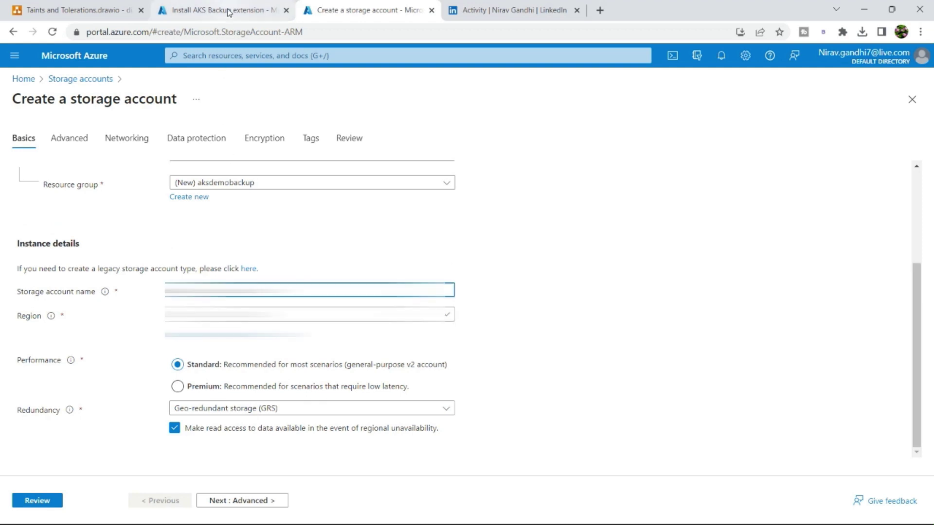
Step: Check the aksdemo cluster's location in its overview and return to the storage account form
left_click(218, 10)
scroll(42, 155, "up", 4)
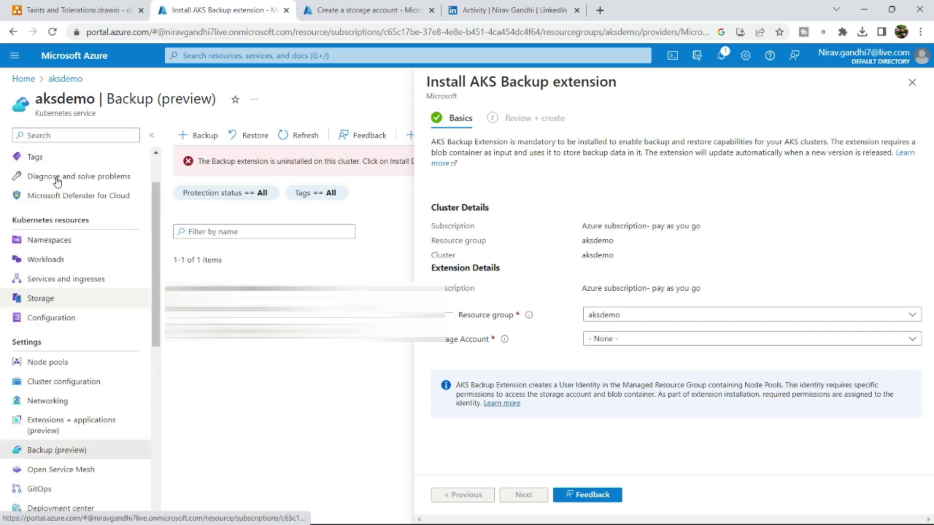
left_click(45, 155)
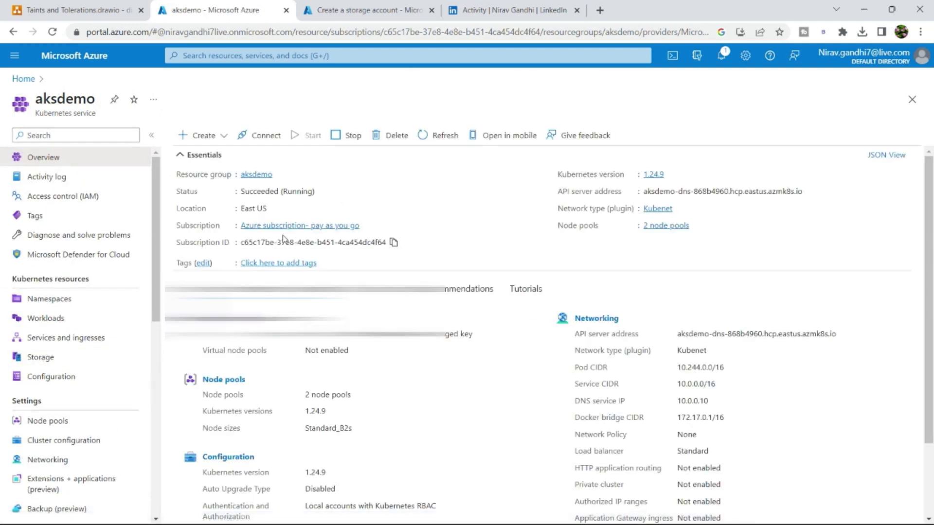
left_click(380, 6)
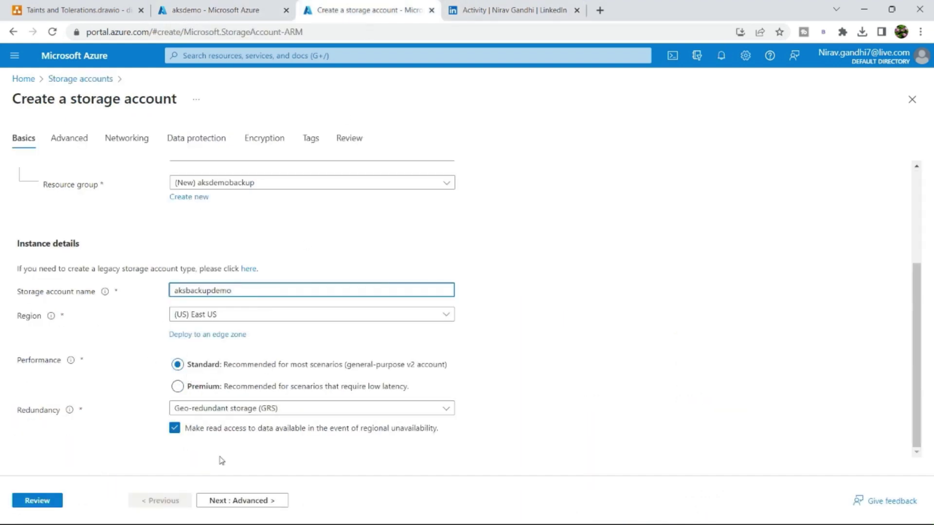
Step: Review and deploy the storage account, viewing the AKS Backup diagram during deployment, and dismiss the deployment notification
left_click(49, 504)
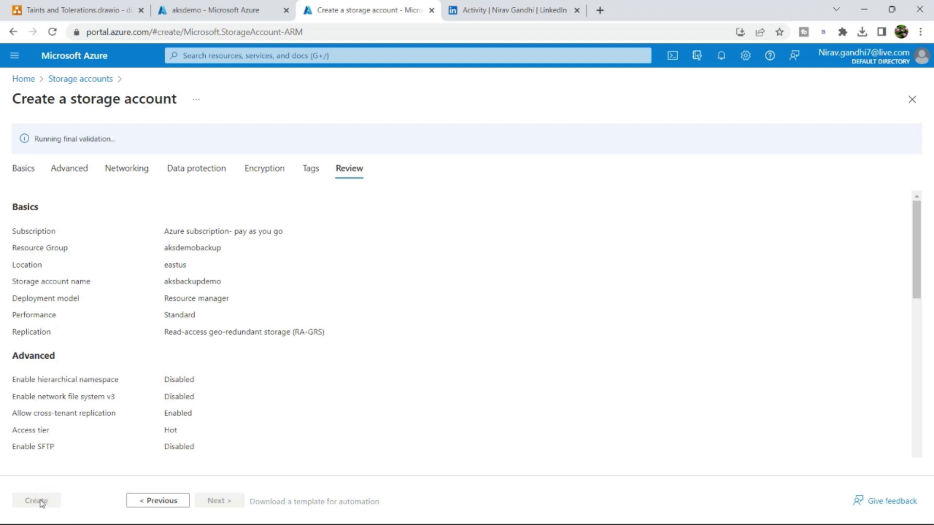
left_click(35, 501)
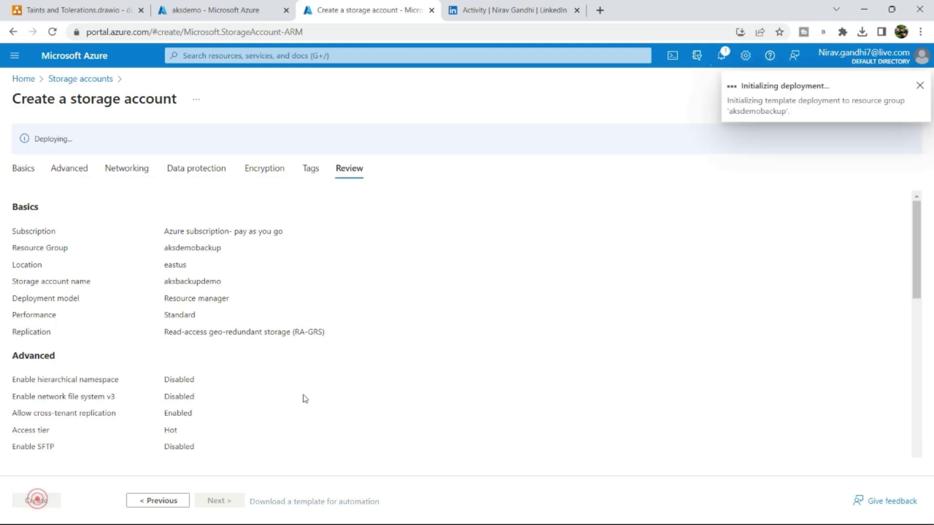
left_click(81, 14)
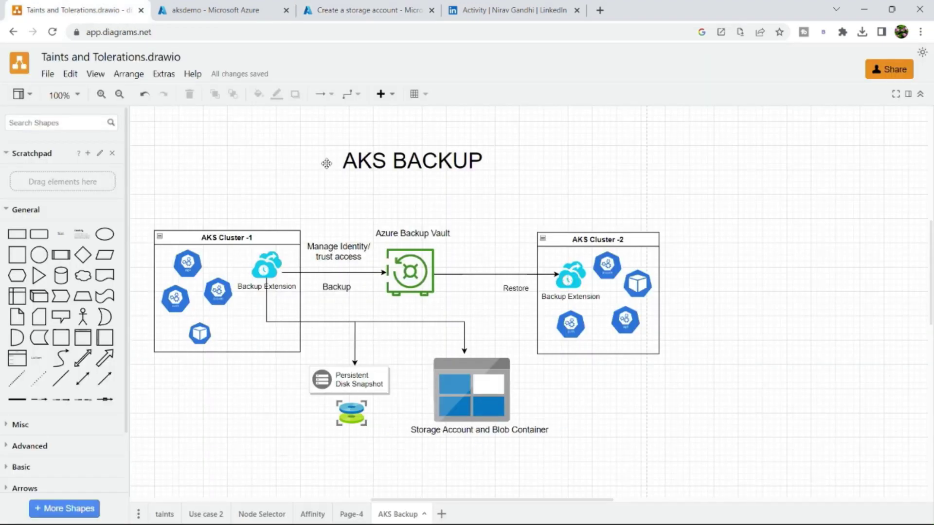
left_click(346, 15)
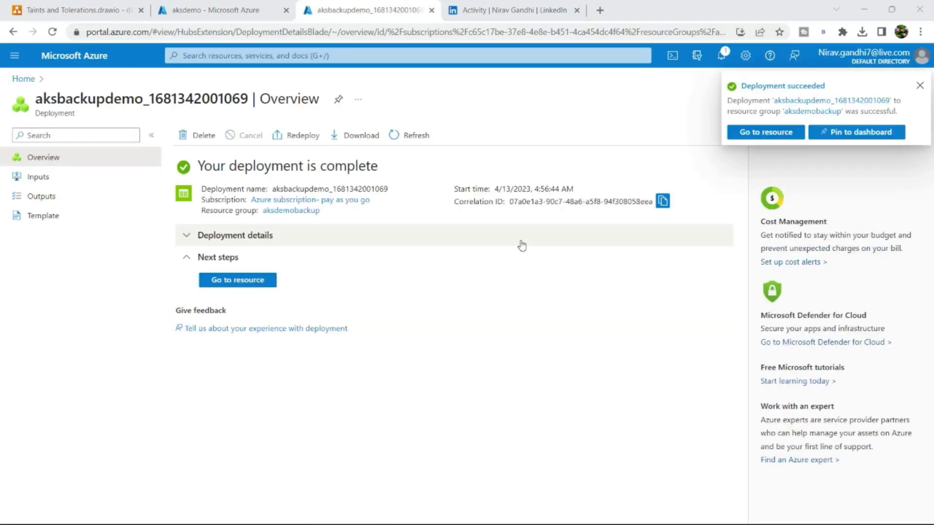
left_click(920, 86)
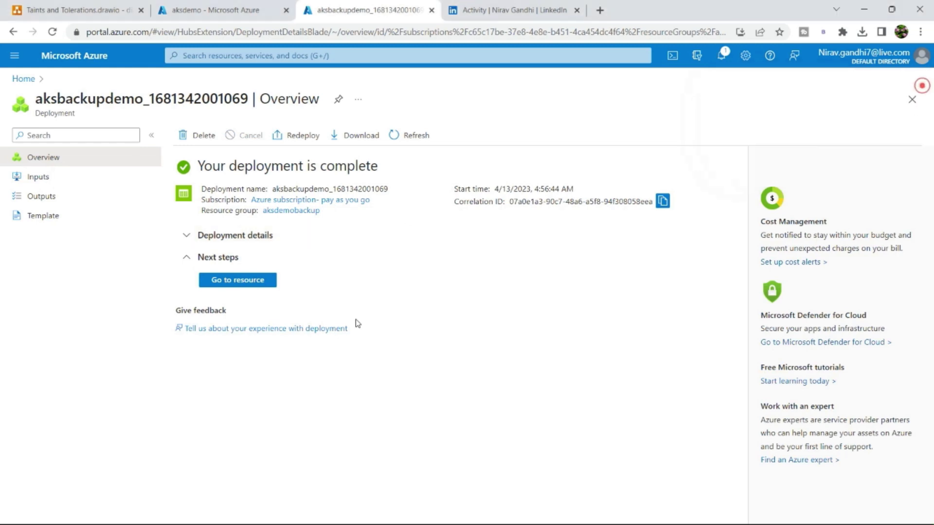
Step: Create a blob container named backup in the aksbackupdemo storage account
left_click(270, 283)
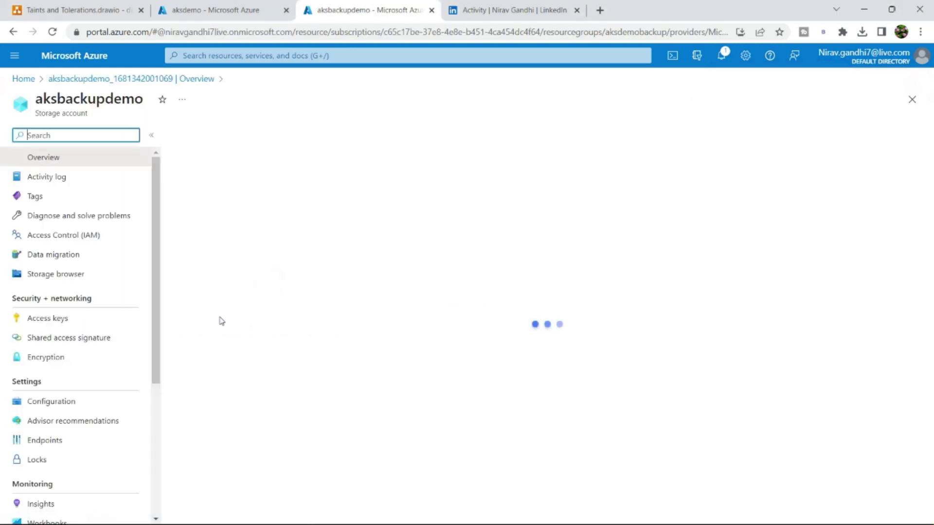
left_click(46, 341)
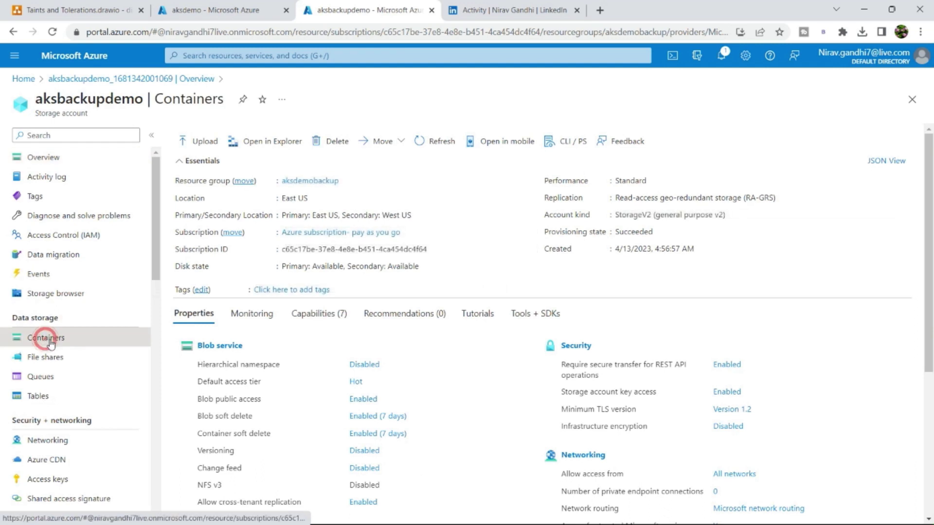
left_click(203, 135)
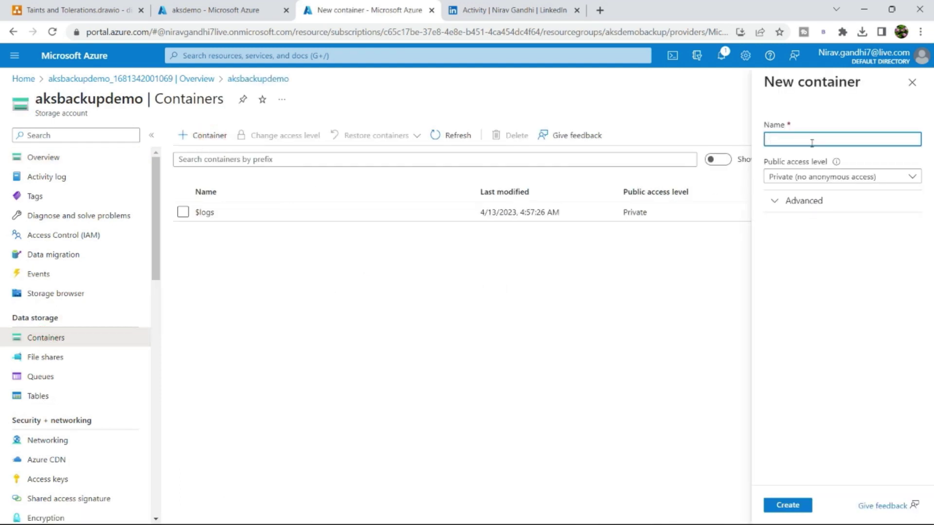
type("backup")
left_click(785, 504)
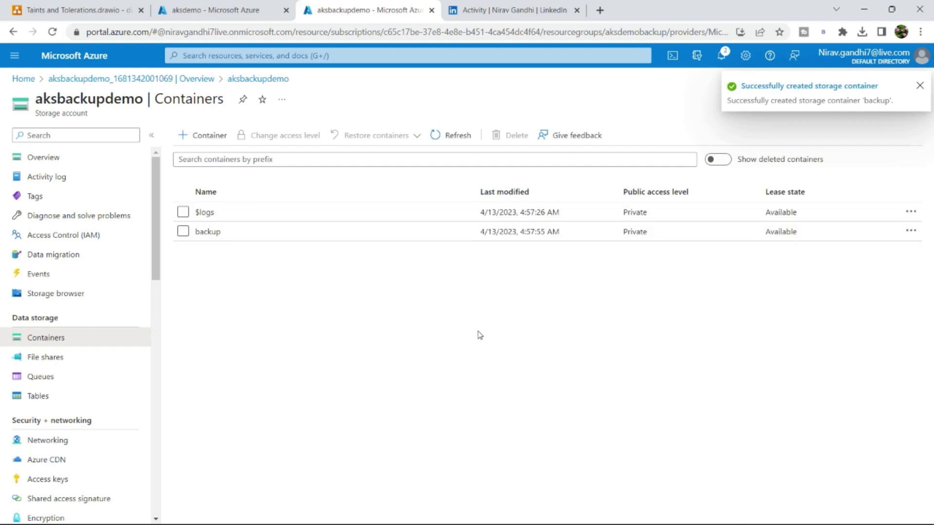
Step: Check the AKS Backup diagram and open the backup settings of the aksdemo cluster
left_click(117, 10)
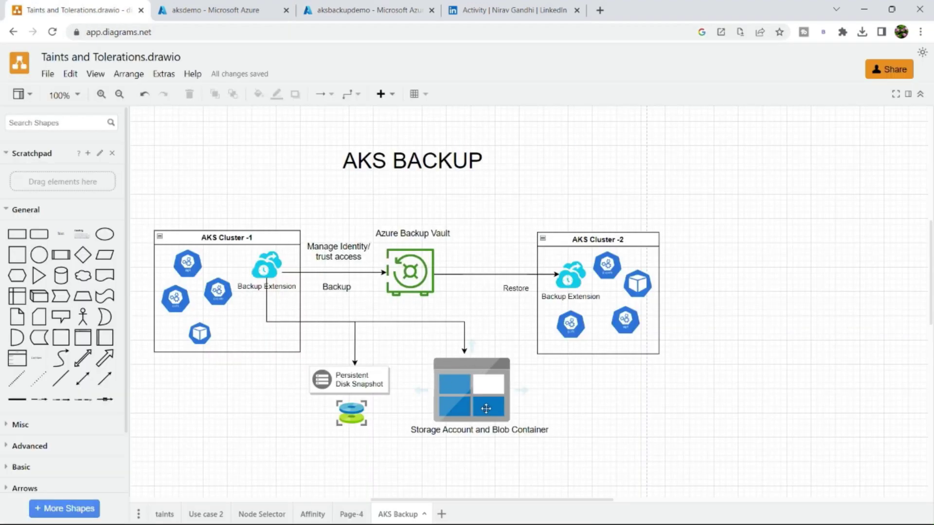
left_click(248, 16)
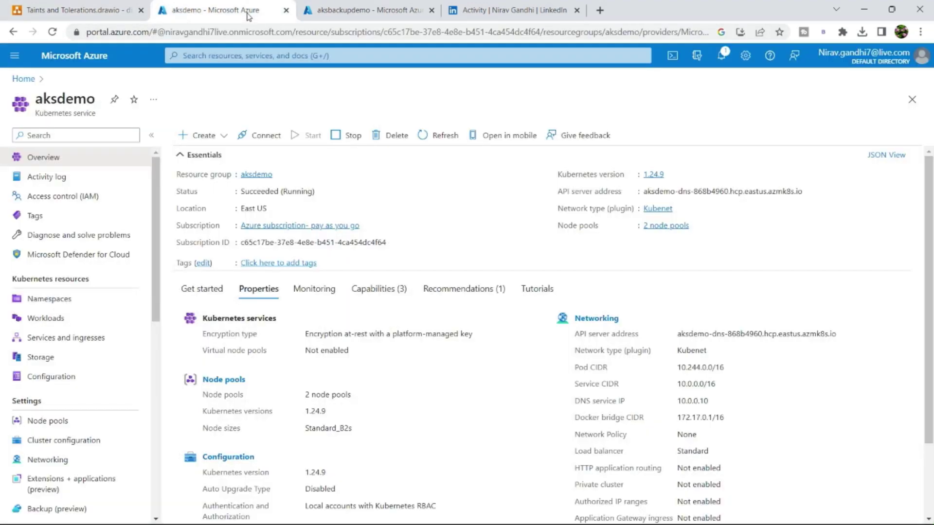
scroll(76, 384, "down", 5)
left_click(55, 281)
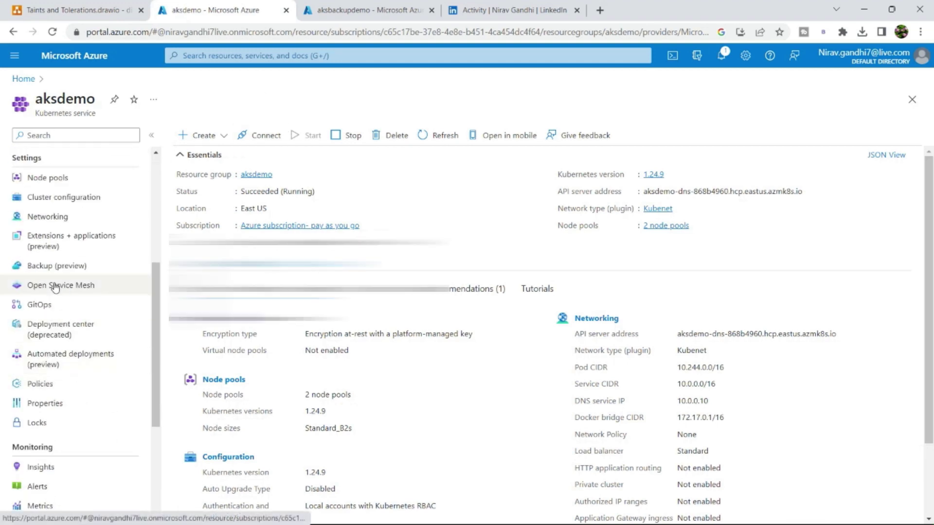
left_click(52, 265)
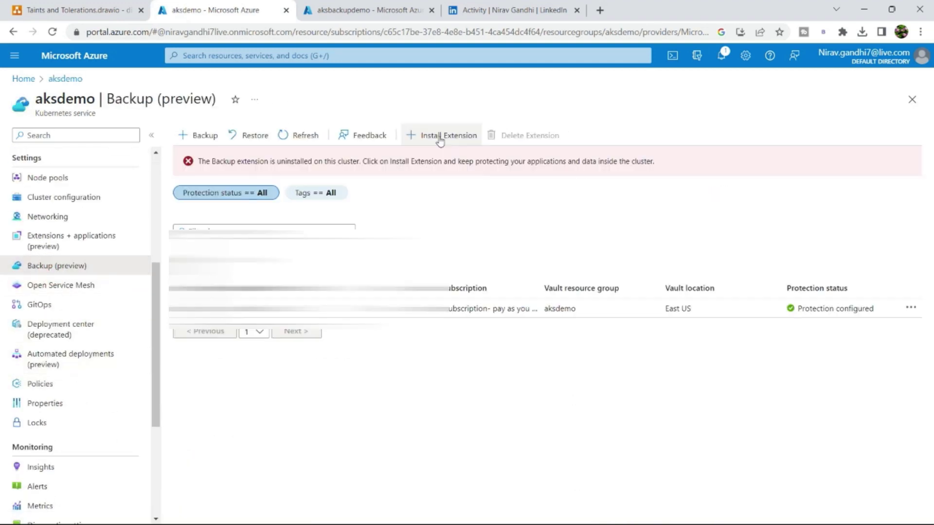
Step: Install the AKS Backup extension using resource group aksdemobackup, storage account aksbackupdemo and blob container backup
left_click(441, 138)
left_click(621, 316)
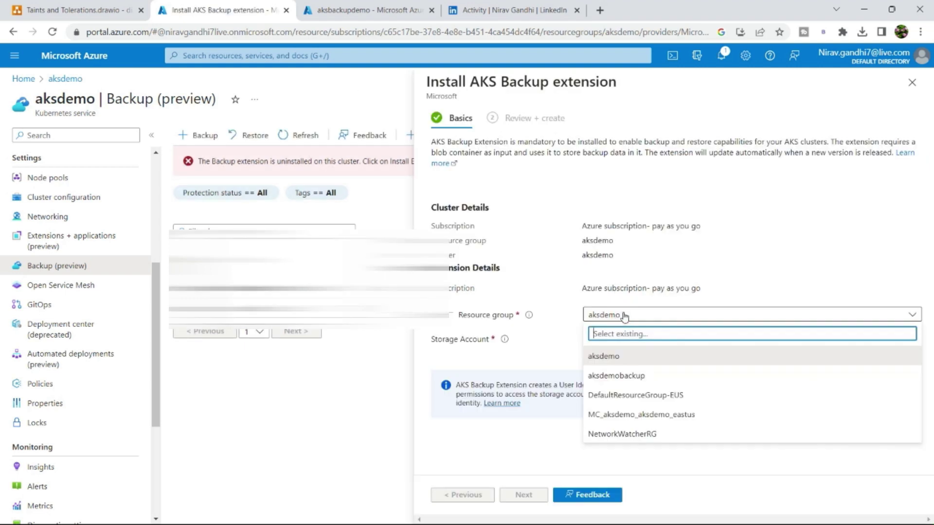
left_click(623, 376)
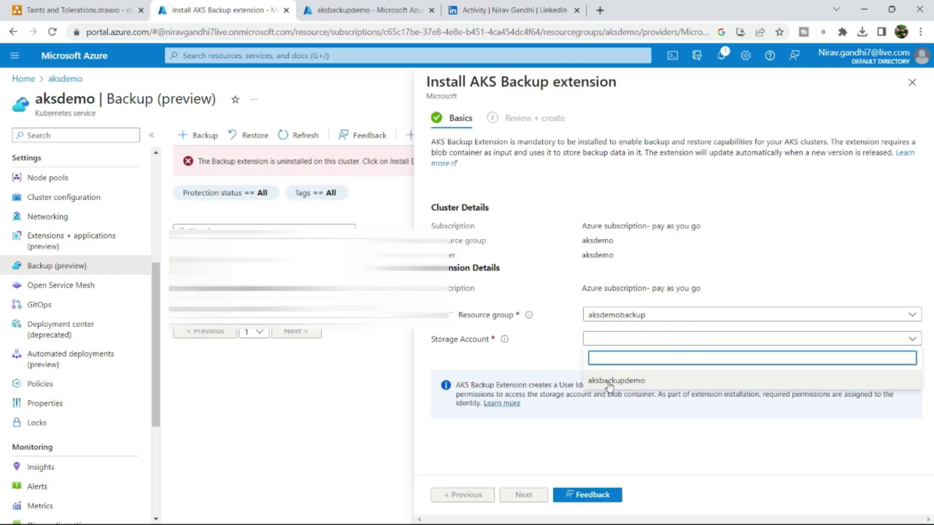
left_click(609, 383)
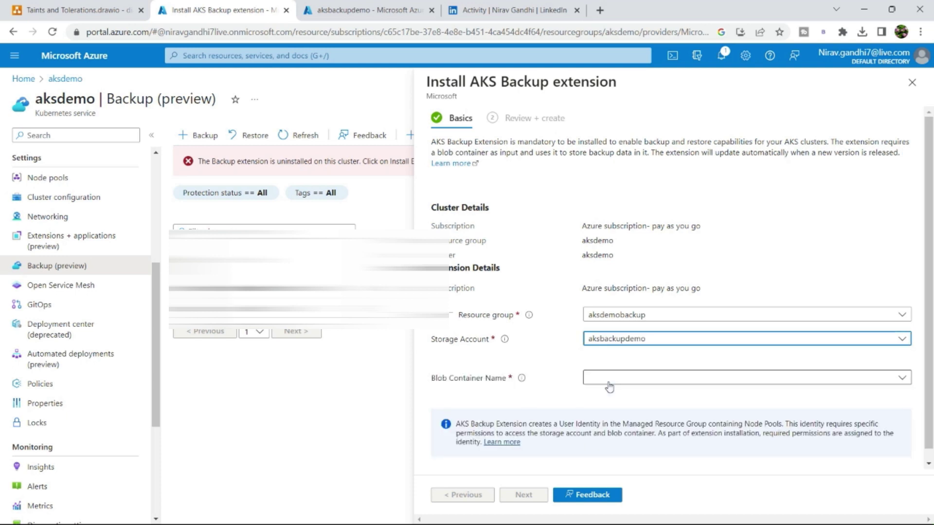
left_click(609, 383)
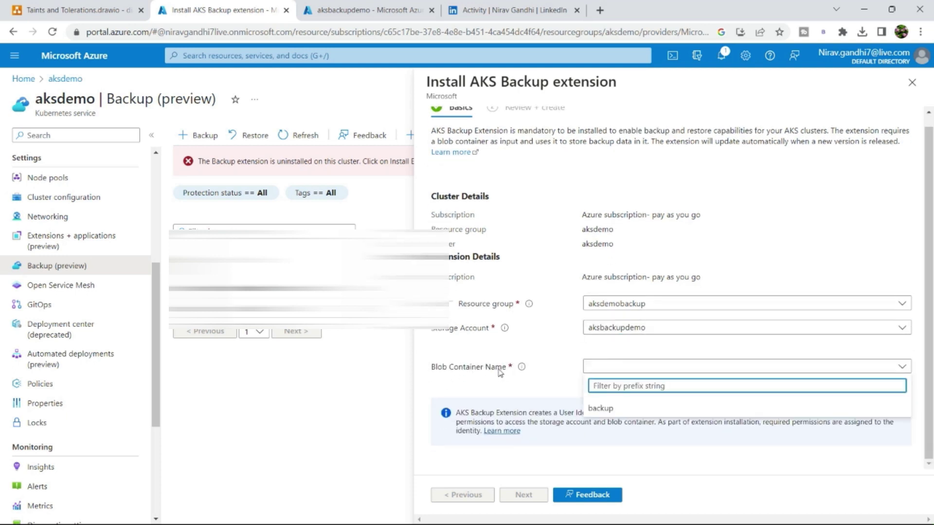
left_click(602, 409)
left_click(520, 495)
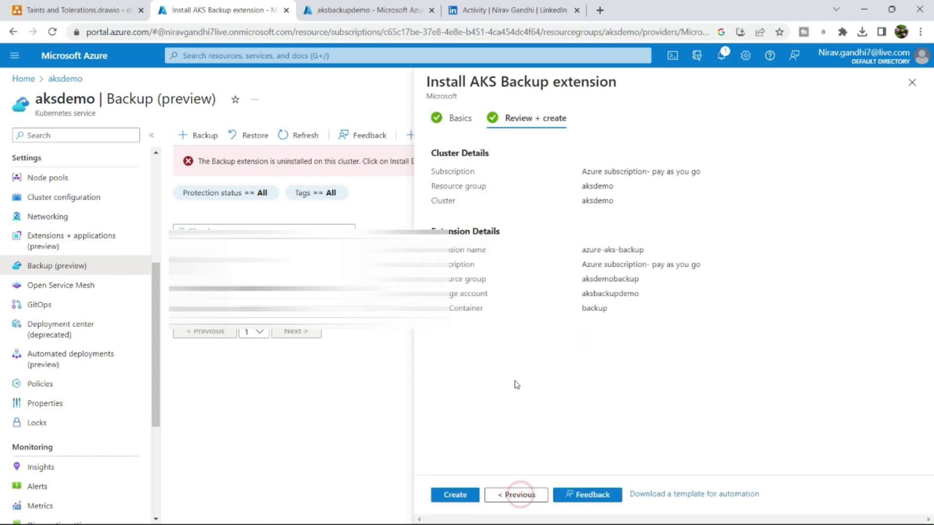
left_click(455, 495)
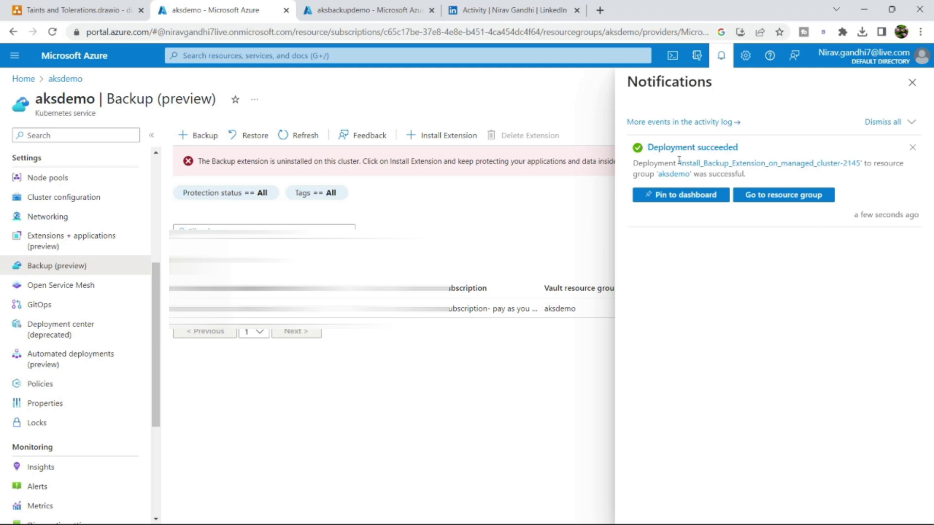
Step: Refresh the aksdemo backup list, inspect the existing backup instance's details and return to the list
left_click(306, 135)
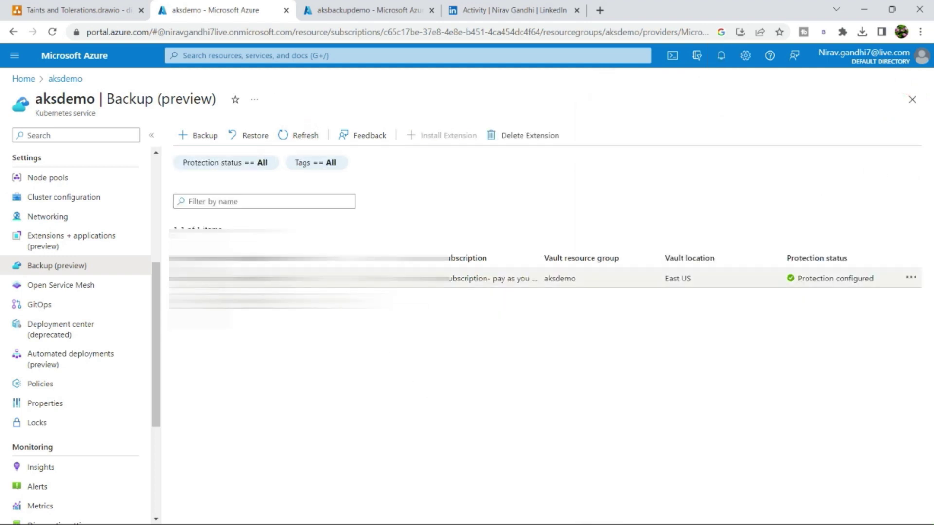
left_click(233, 278)
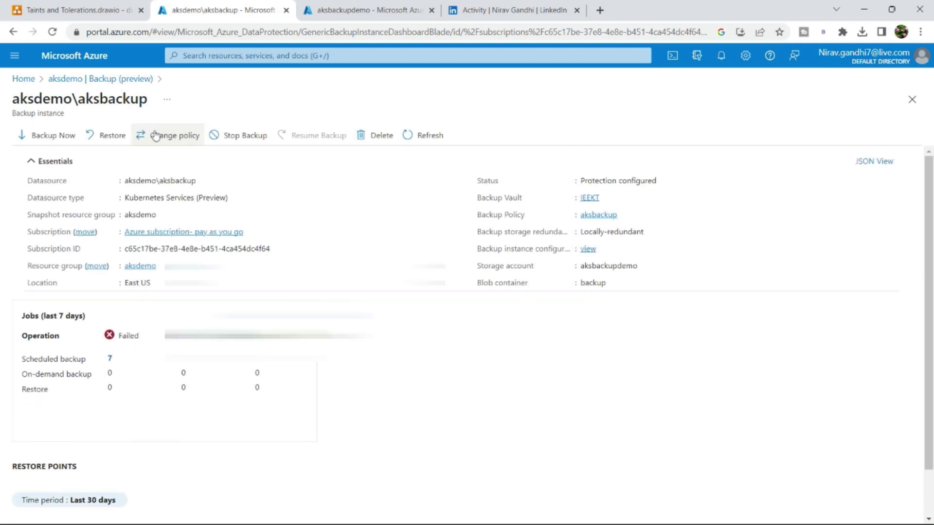
left_click(102, 79)
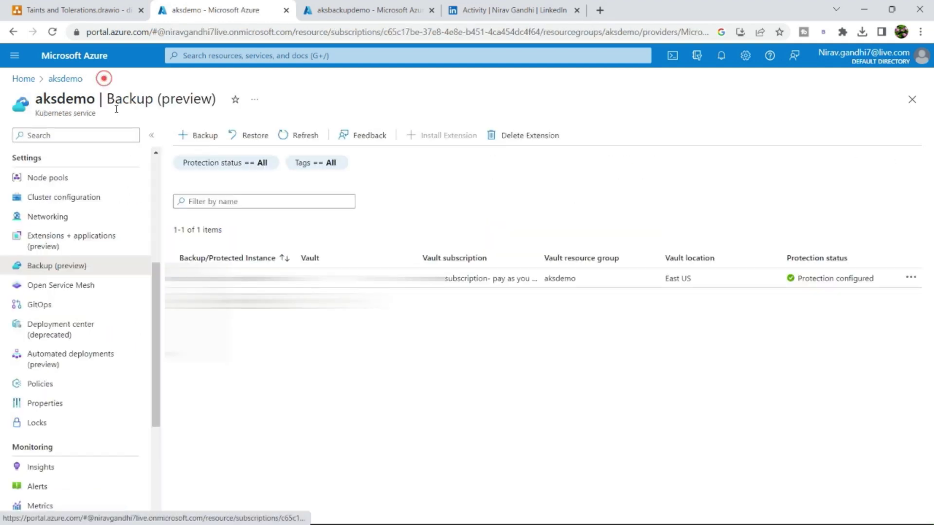
Step: Start configuring a new backup for the aksdemo cluster and open the form for creating a backup vault
left_click(206, 135)
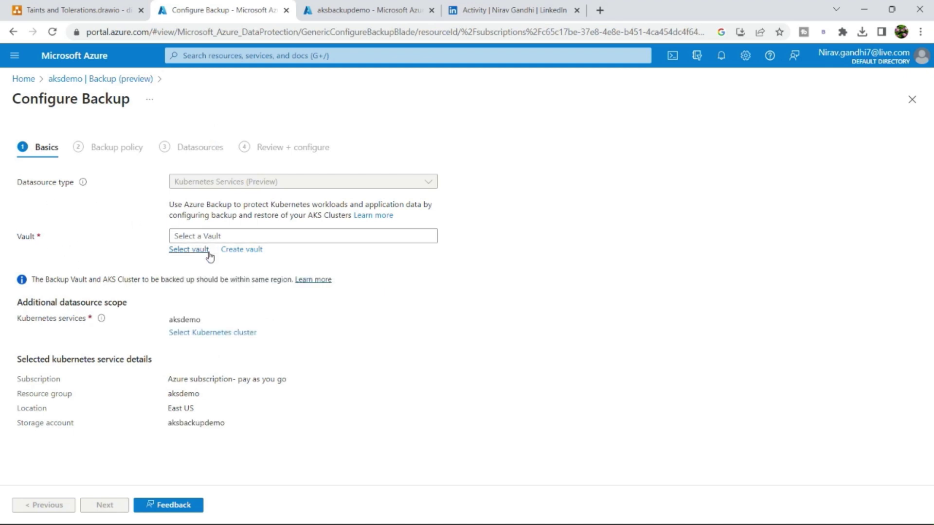
left_click(225, 237)
left_click(368, 408)
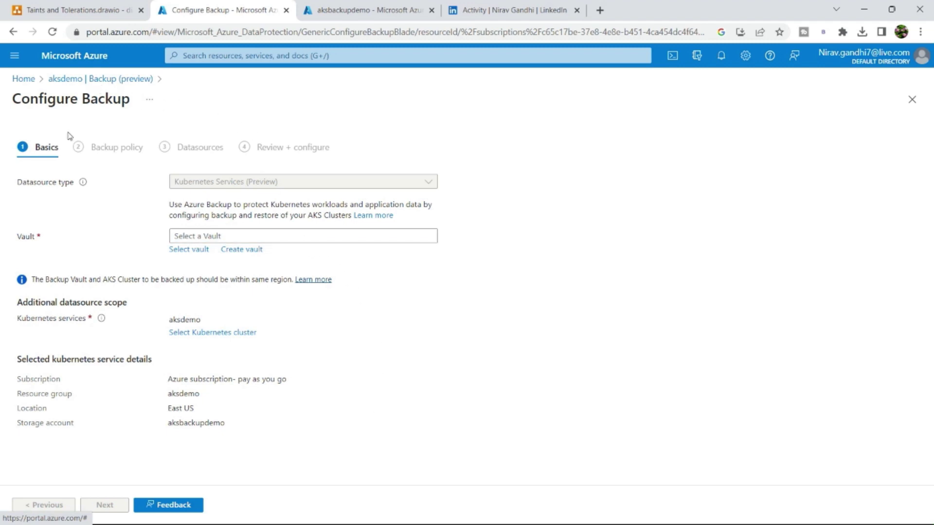
left_click(240, 255)
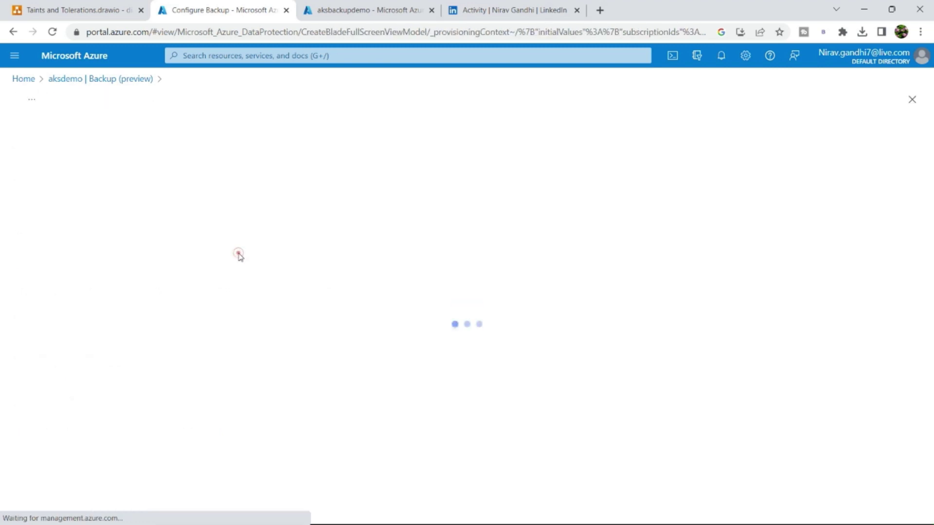
Step: Create a backup vault named backupvault with Locally-redundant backup storage
left_click(275, 311)
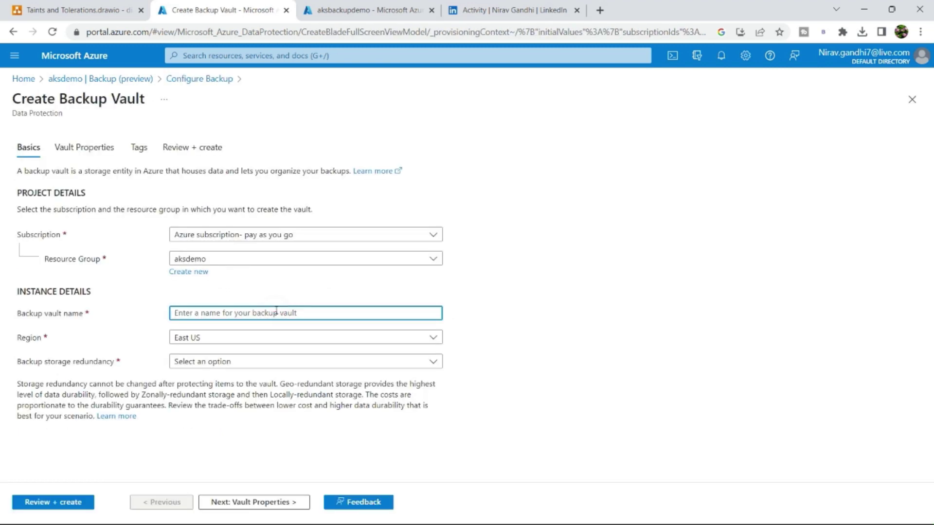
type("backupvault")
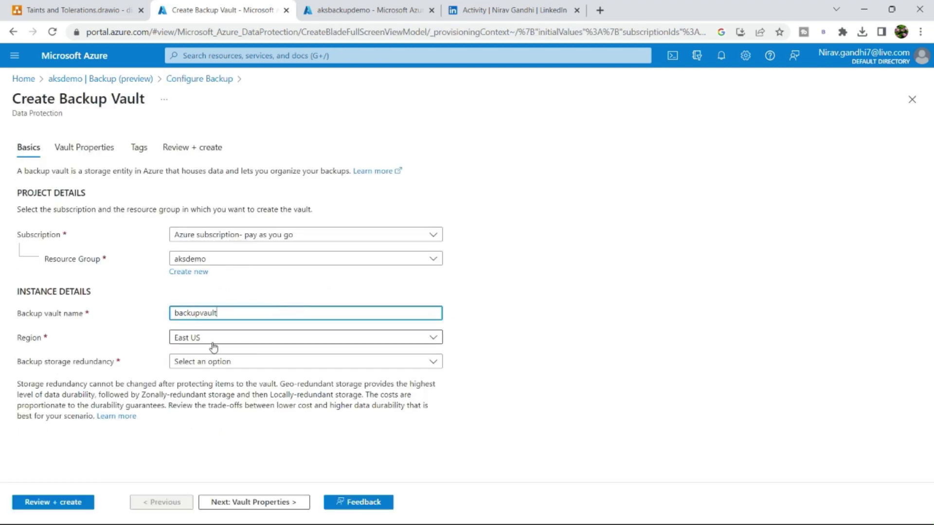
left_click(218, 361)
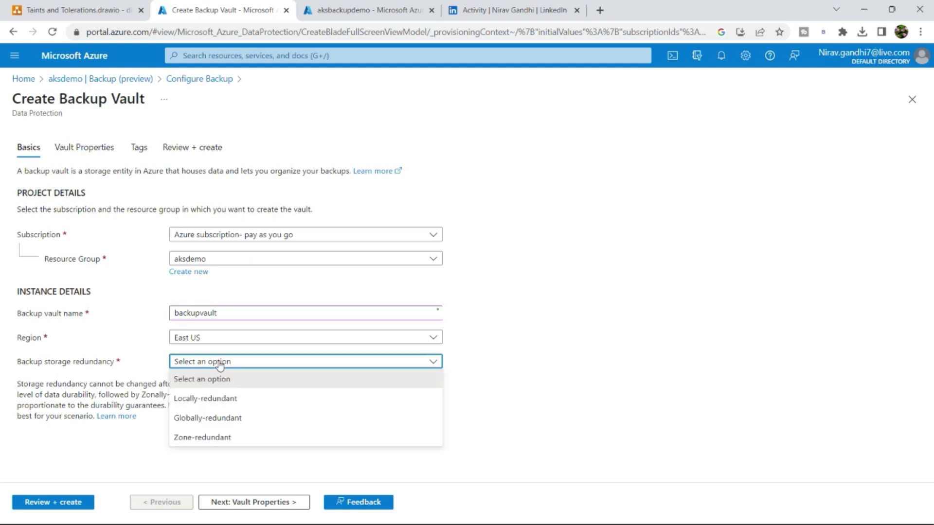
left_click(215, 398)
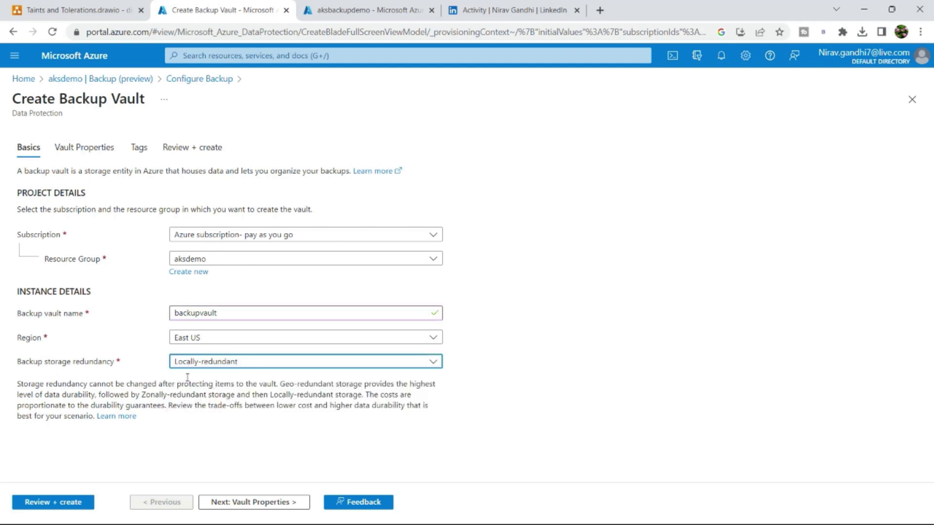
left_click(84, 502)
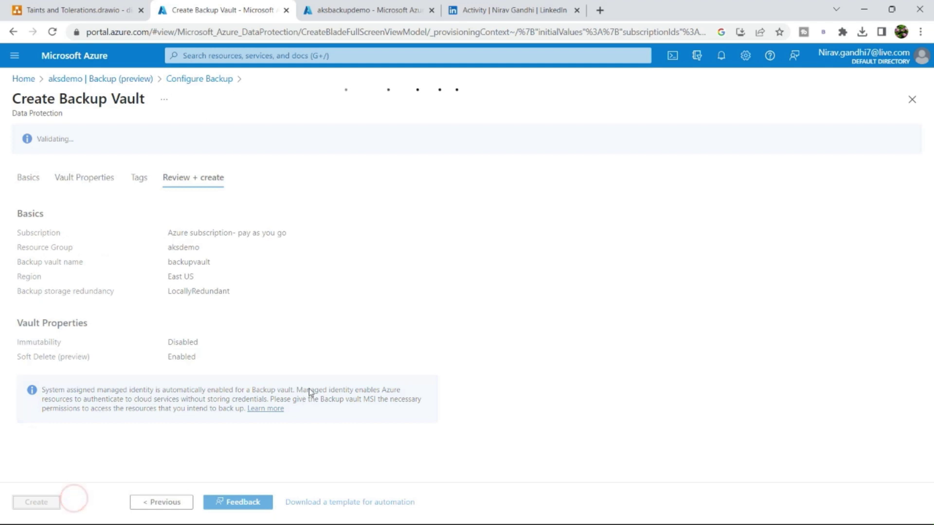
left_click(45, 504)
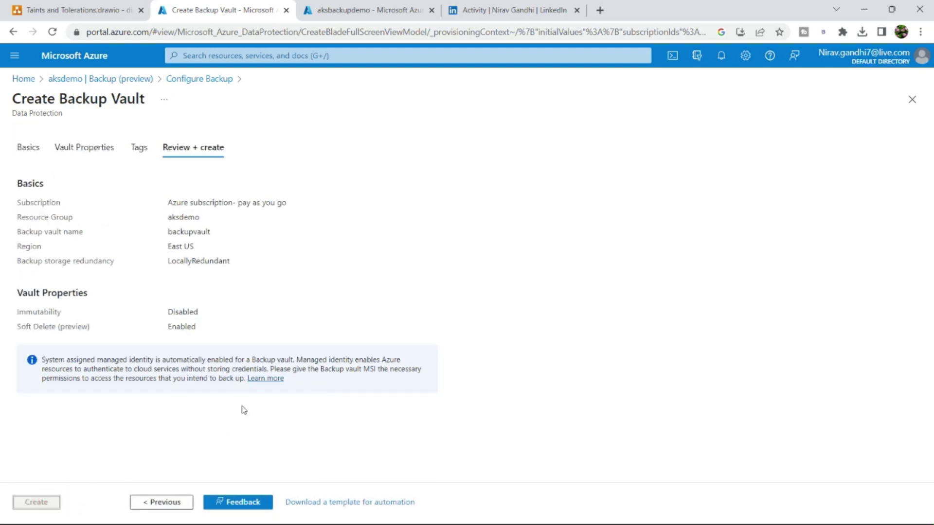
left_click(78, 9)
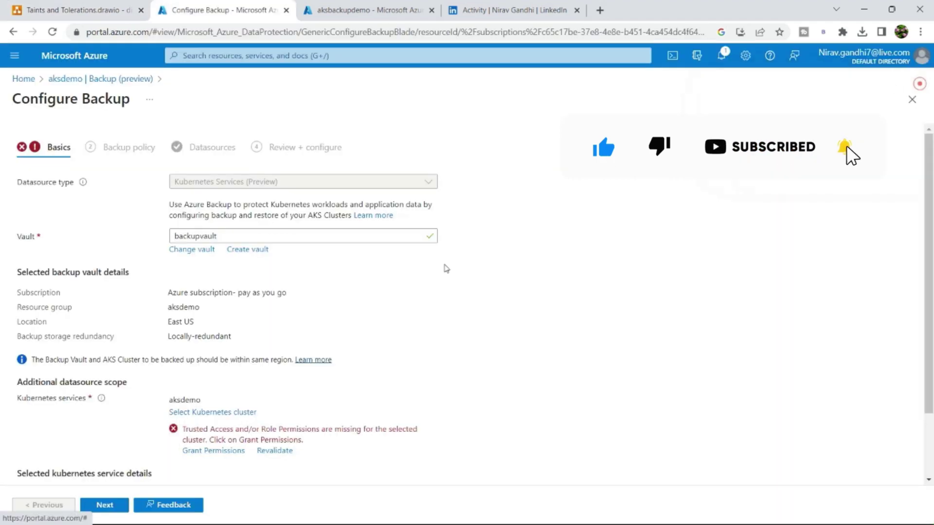
Step: Select the aksdemo cluster as the Kubernetes service to back up
scroll(236, 307, "down", 2)
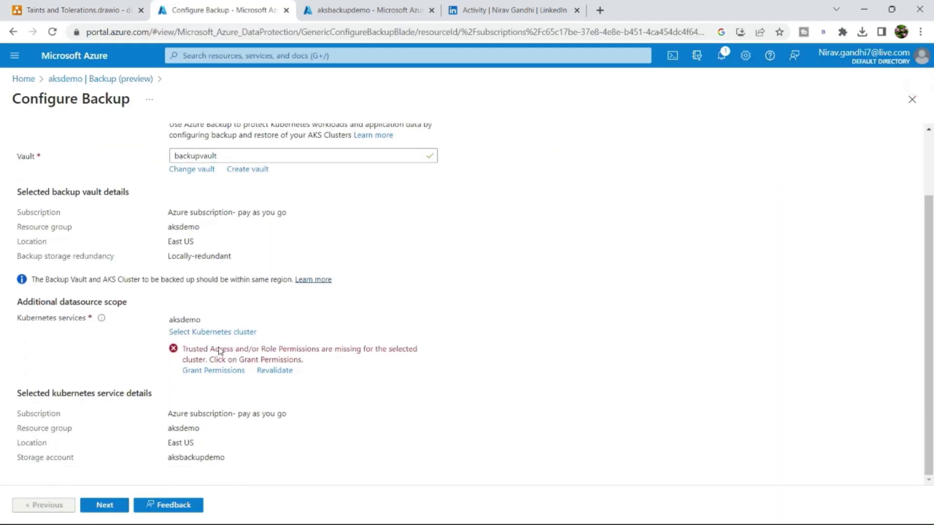
left_click(212, 336)
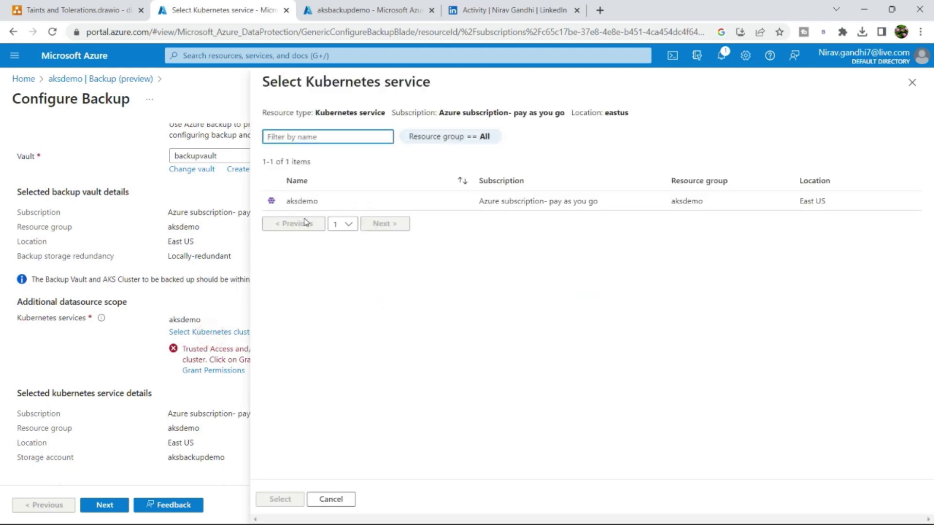
left_click(294, 204)
left_click(279, 499)
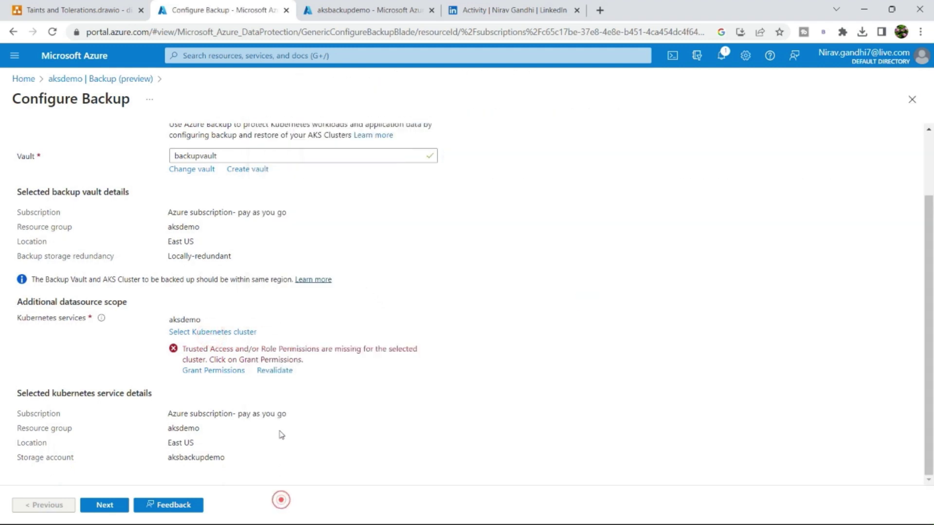
Step: Review the permissions message and the AKS Backup diagram, grant the required permissions for aksdemo, and proceed to the backup policy stage
left_click_drag(185, 349, 425, 362)
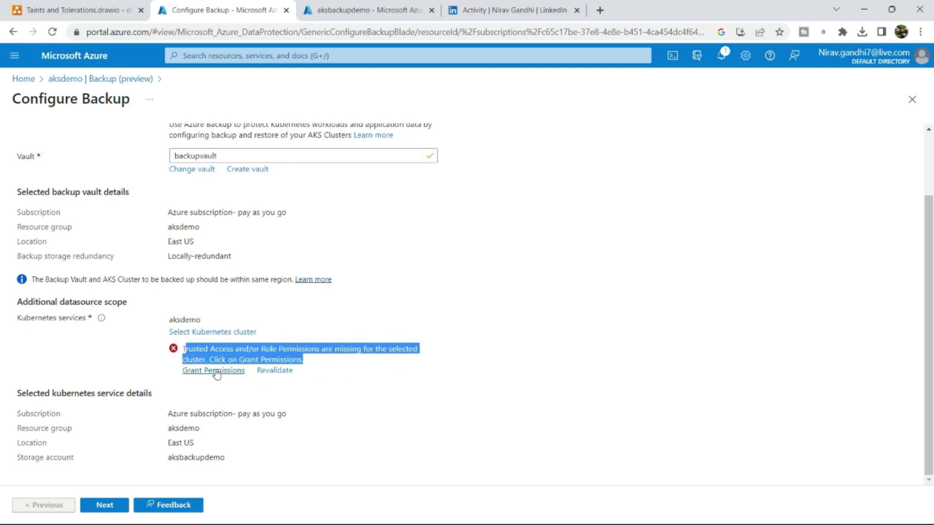
left_click(311, 365)
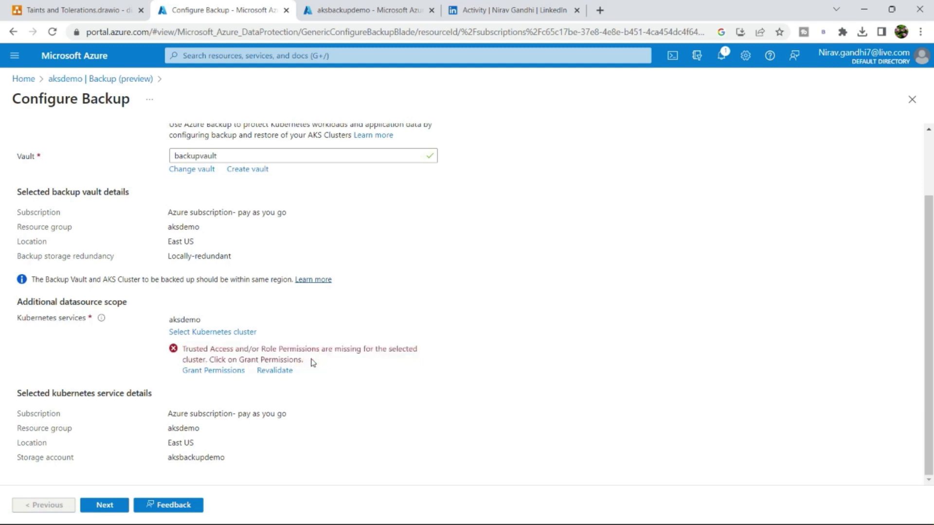
triple_click(312, 361)
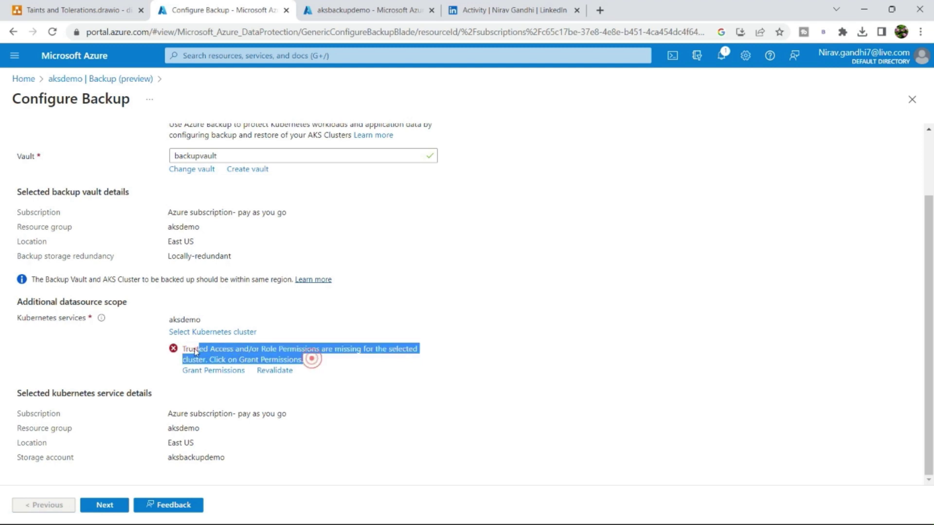
left_click(92, 9)
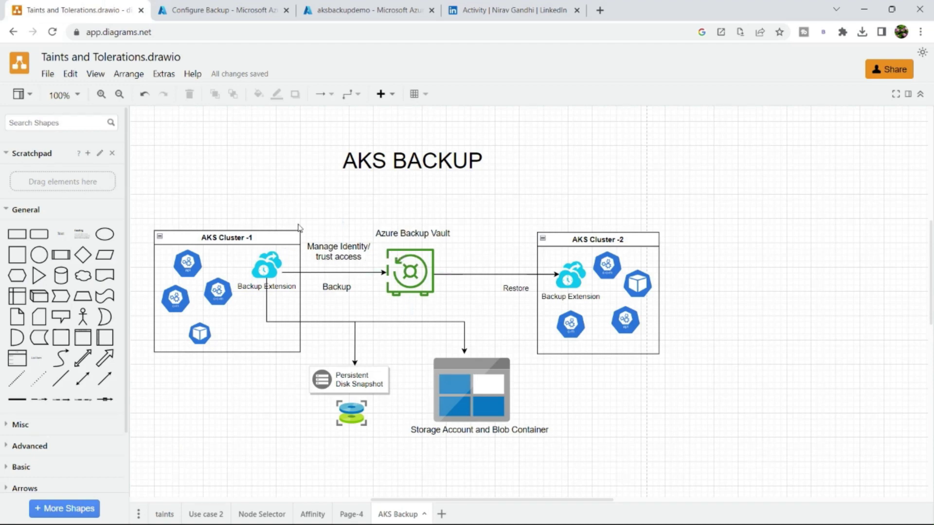
left_click(193, 6)
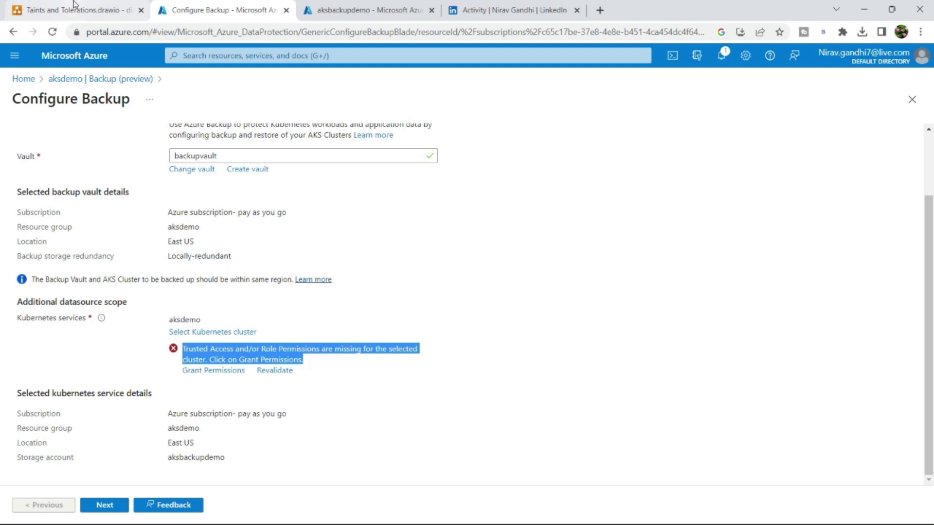
left_click(214, 376)
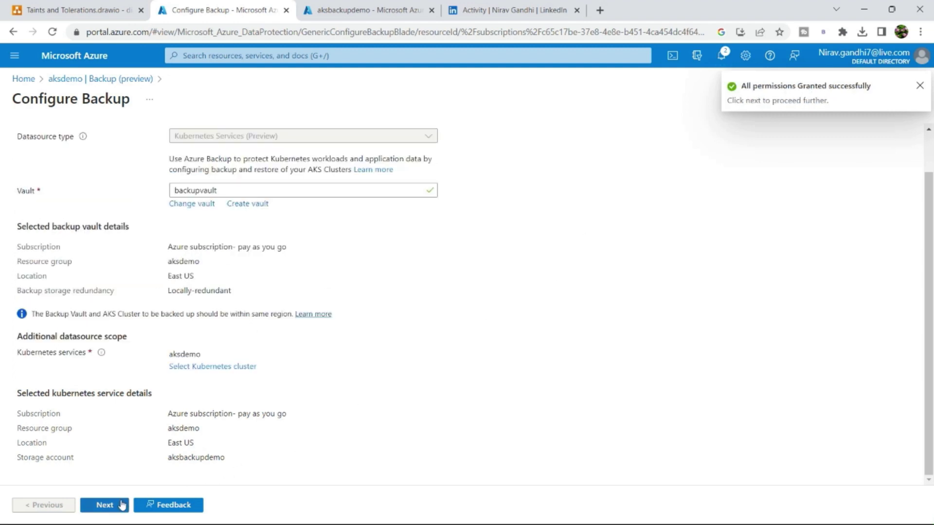
left_click(122, 506)
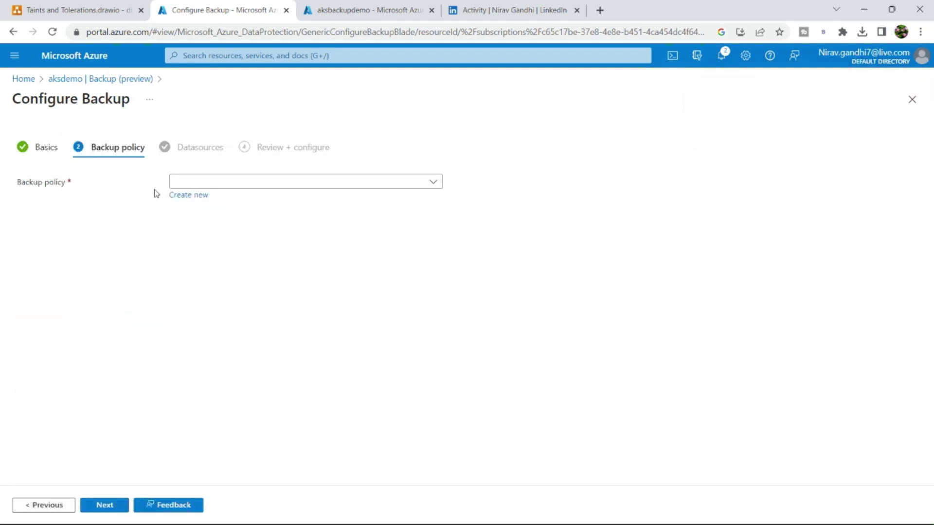
Step: Start a new backup policy named backup for the vault and proceed to its review with the default schedule and retention
left_click(234, 183)
left_click(250, 254)
left_click(187, 200)
left_click(234, 178)
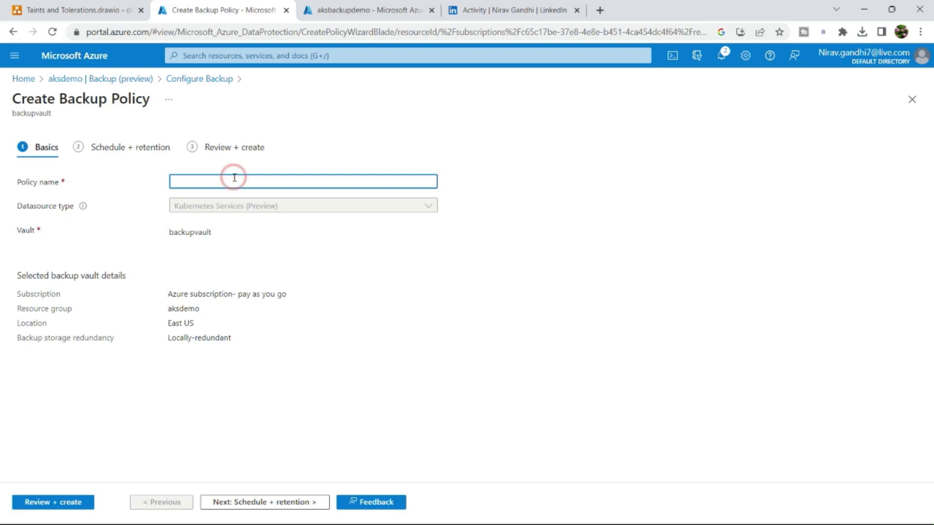
type("backup")
left_click(60, 504)
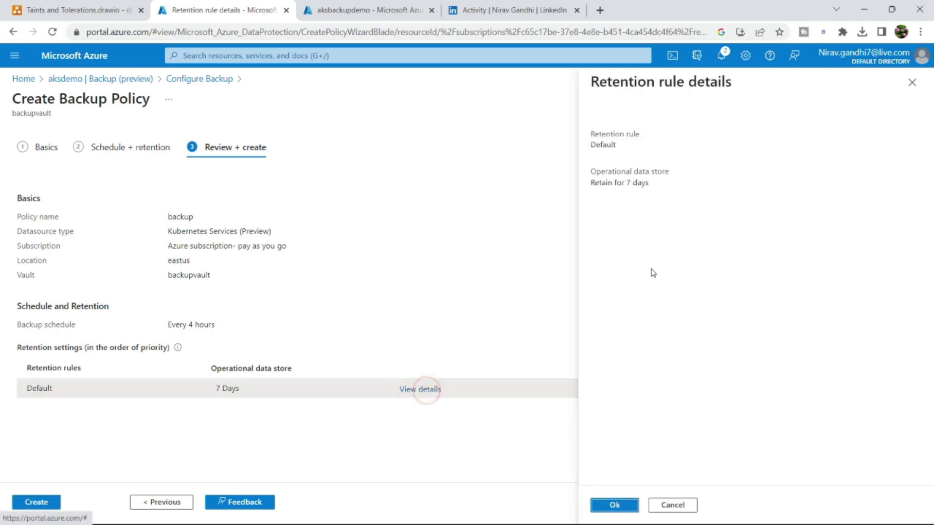
Step: Review the retention rule and backup schedule, create the backup policy, and proceed to the datasources stage
left_click(658, 505)
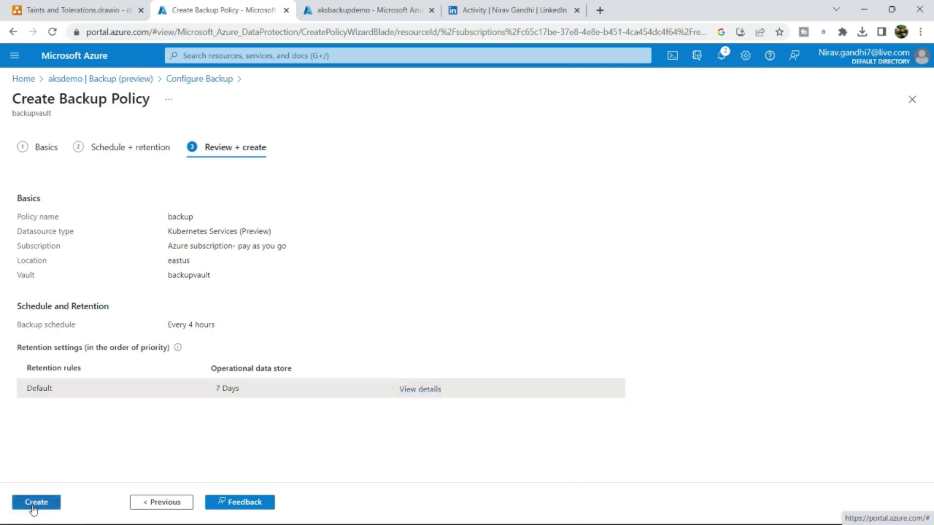
left_click_drag(16, 307, 80, 308)
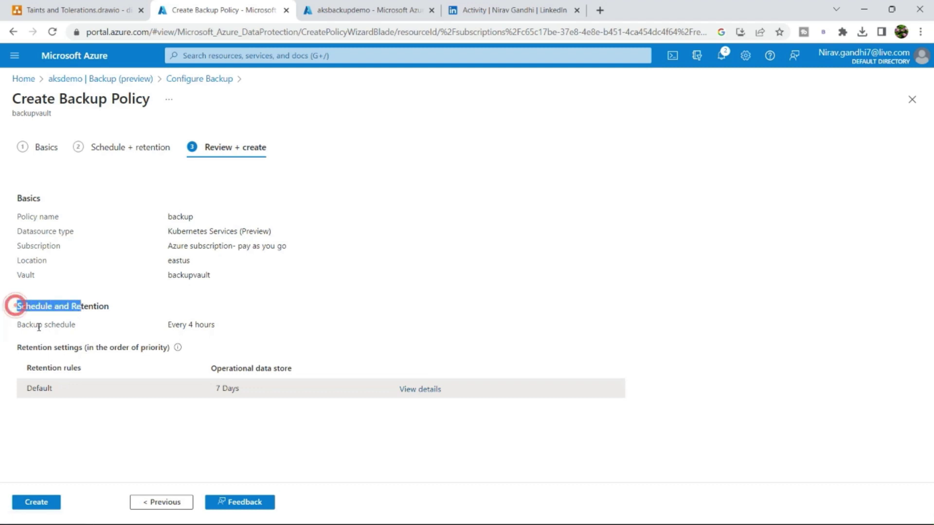
left_click_drag(30, 325, 76, 326)
left_click_drag(171, 325, 215, 325)
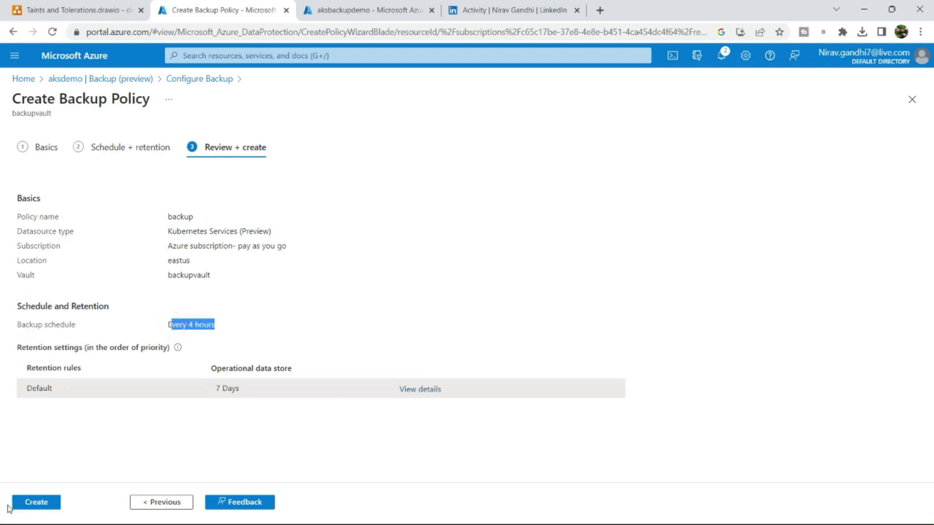
left_click(34, 508)
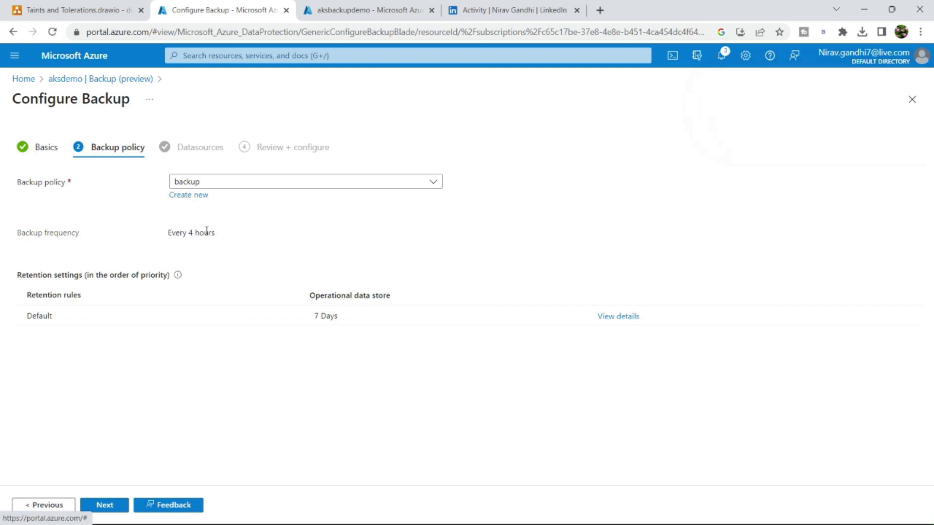
left_click(104, 505)
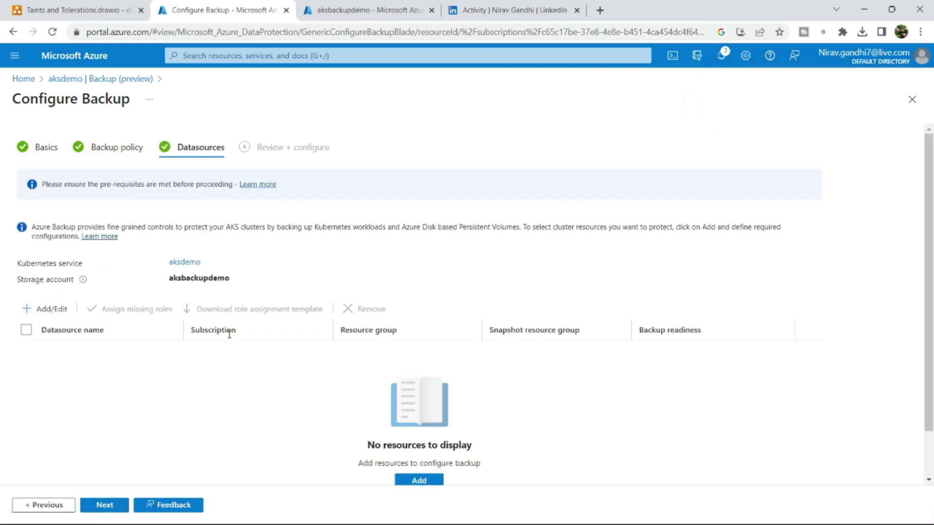
Step: Open the resource selection for aksdemo and list the namespaces available for individual backup
left_click(47, 311)
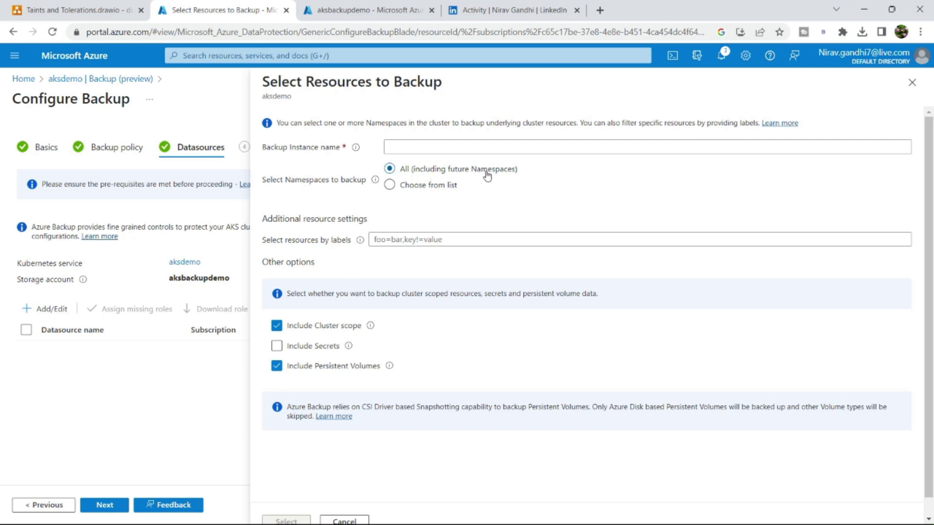
left_click(388, 187)
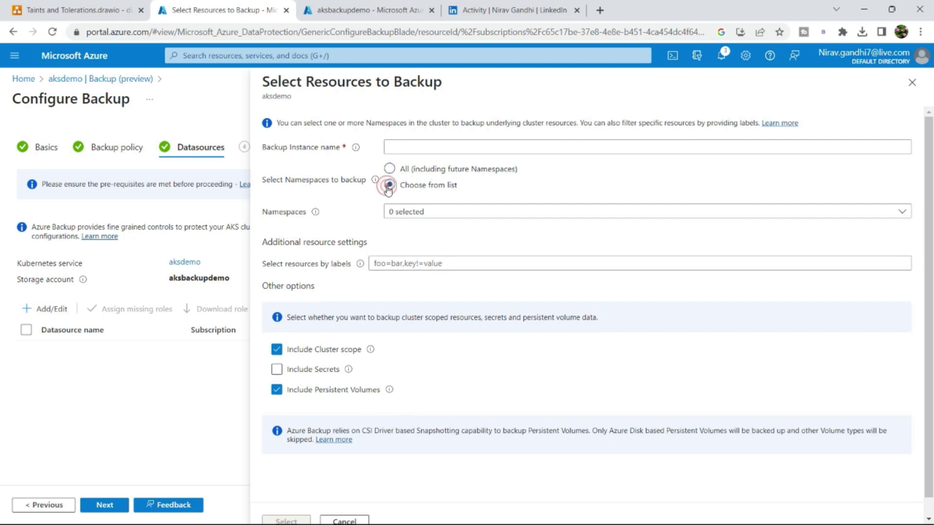
left_click(410, 212)
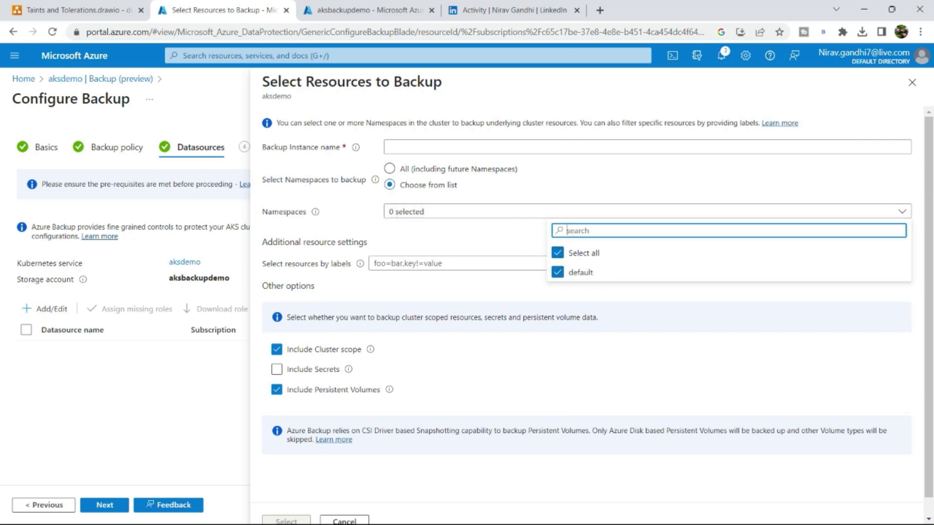
Step: Check the cluster's namespaces in Lens and set the backup to cover all namespaces, including future ones
key("super")
left_click(262, 514)
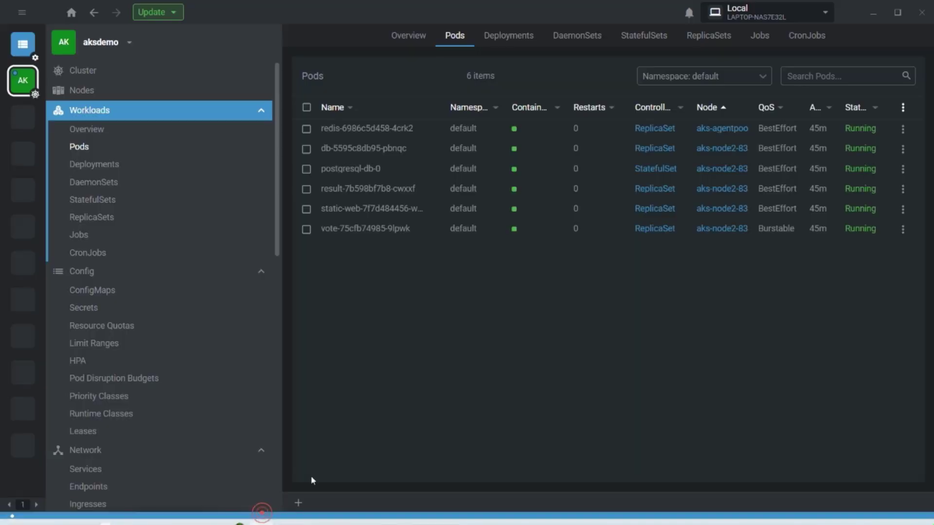
left_click(689, 80)
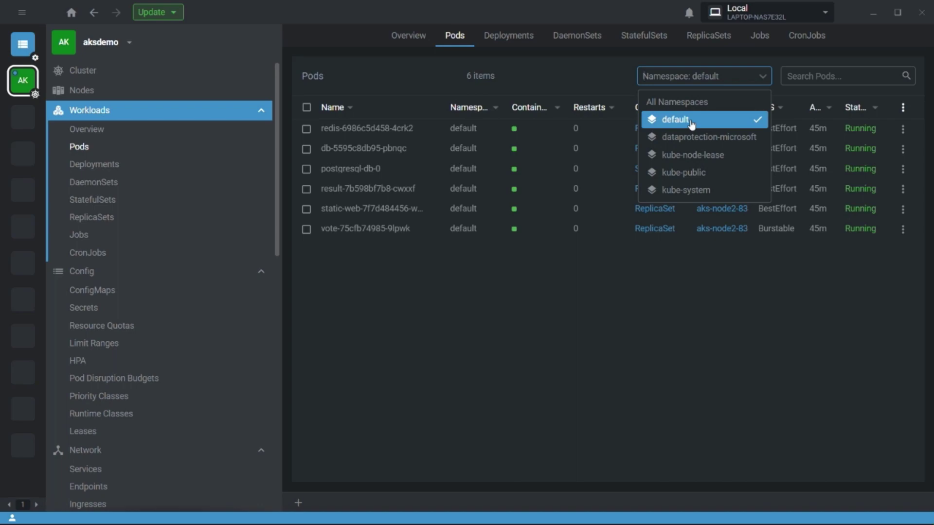
key("alt+Tab")
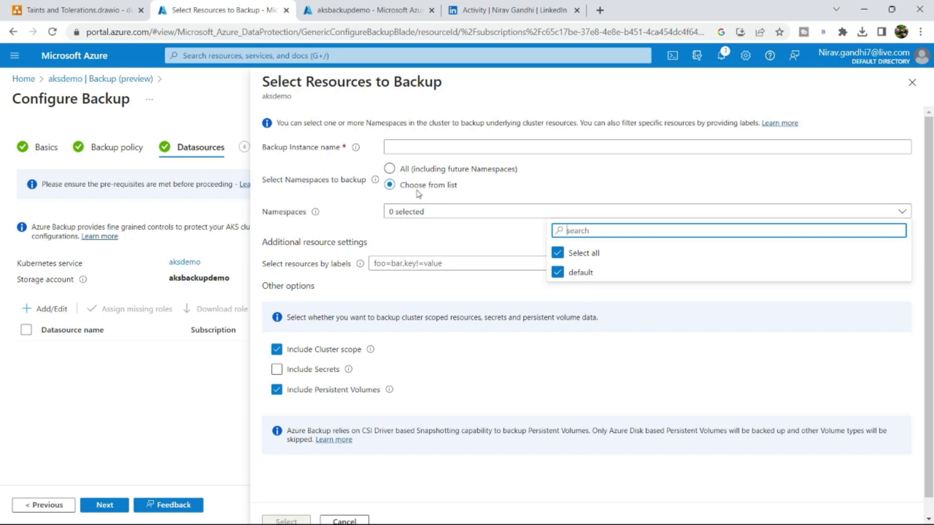
left_click(390, 170)
left_click(389, 170)
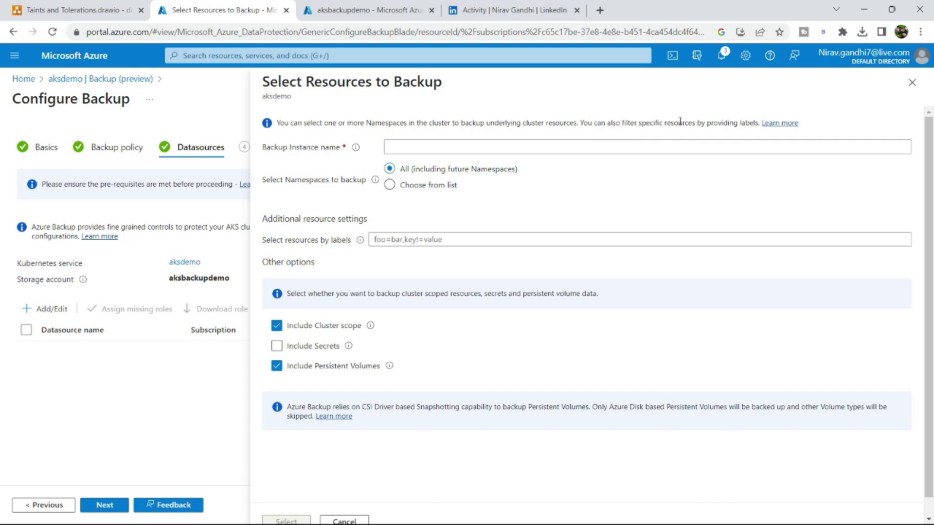
Step: Try the vote pod's label app=vote, copied from Lens, as the resource label filter, and clear the filter
key("alt+Tab")
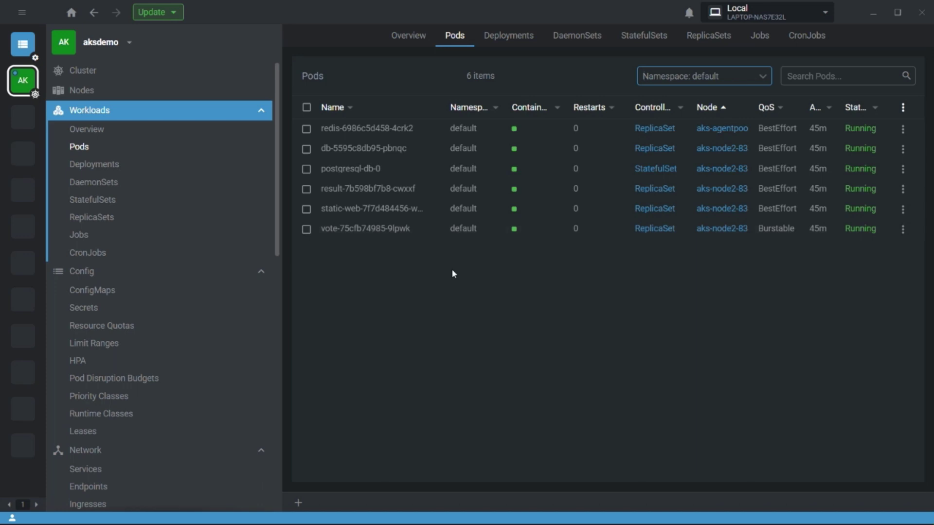
left_click(379, 233)
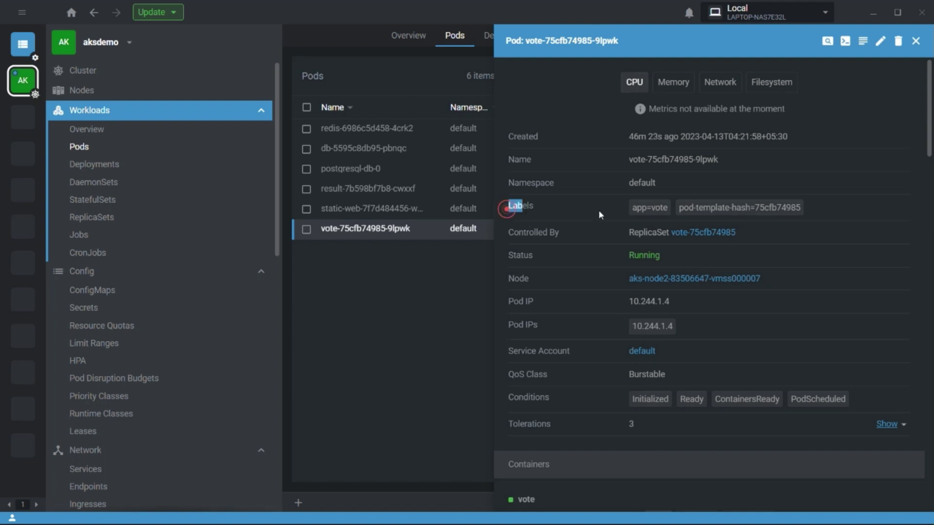
left_click_drag(630, 209, 679, 214)
key("ctrl+c")
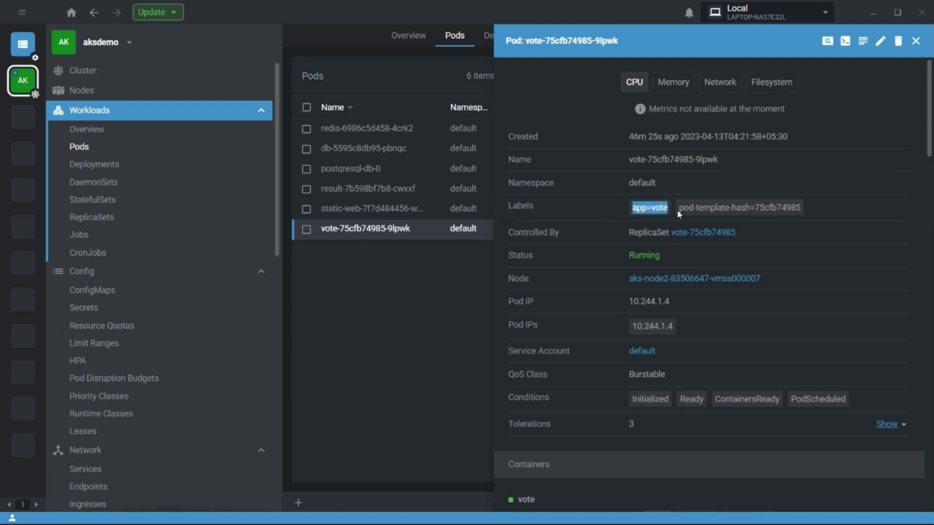
key("alt+Tab")
left_click(471, 244)
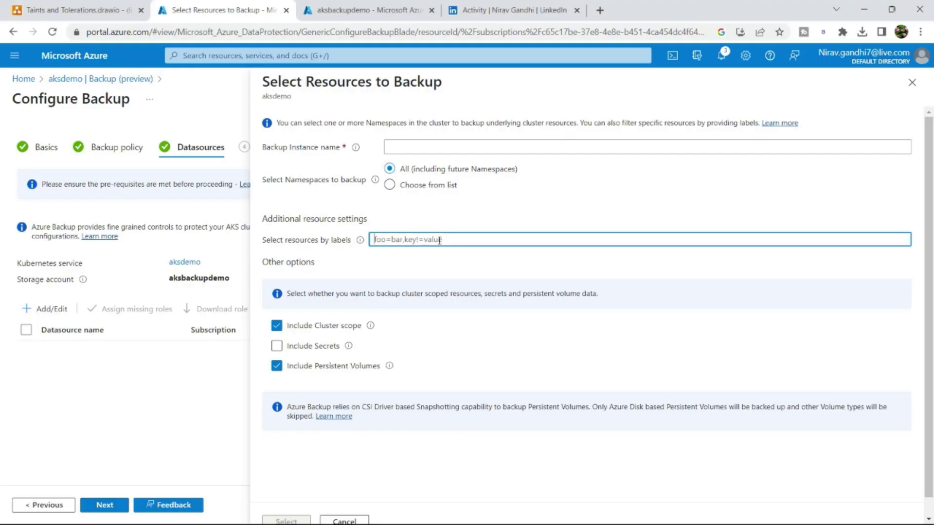
key("ctrl+v")
triple_click(439, 240)
key("BackSpace")
Step: Name the backup instance AKSDEMOBACKUP, include secrets in the backup, and confirm the resource selection
left_click(430, 147)
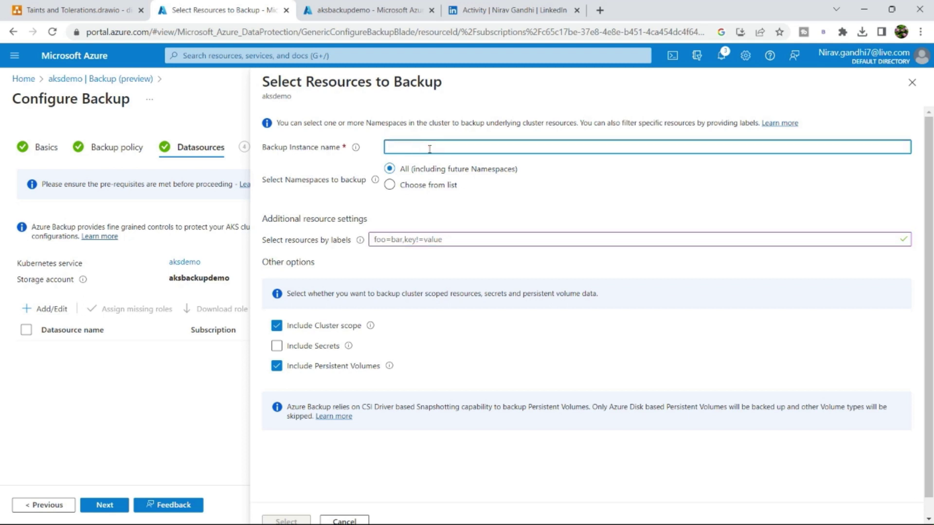
type("AKSDEMOBACKUP")
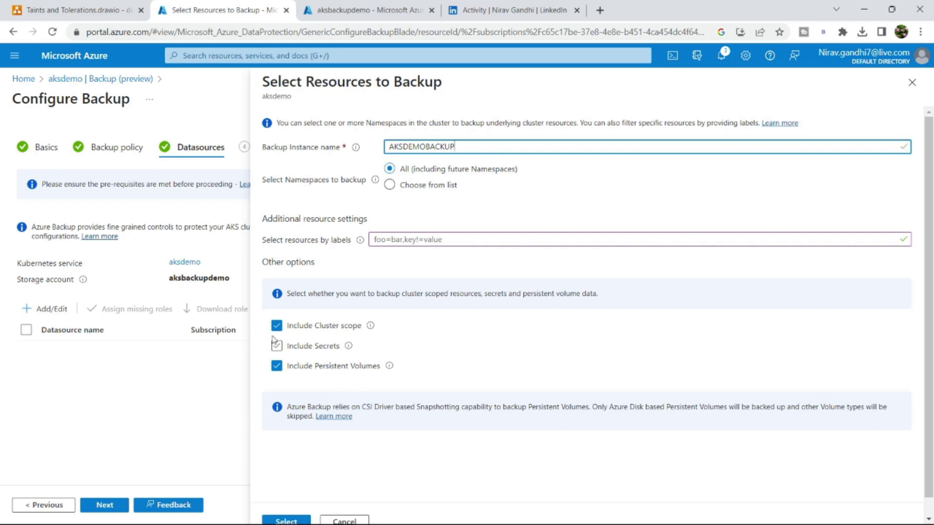
mouse_move(371, 329)
left_click(277, 346)
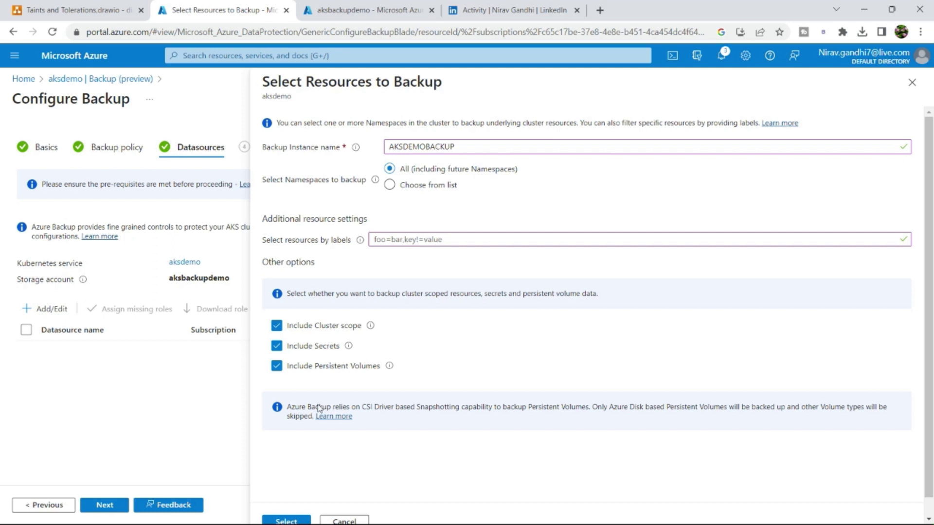
left_click(288, 520)
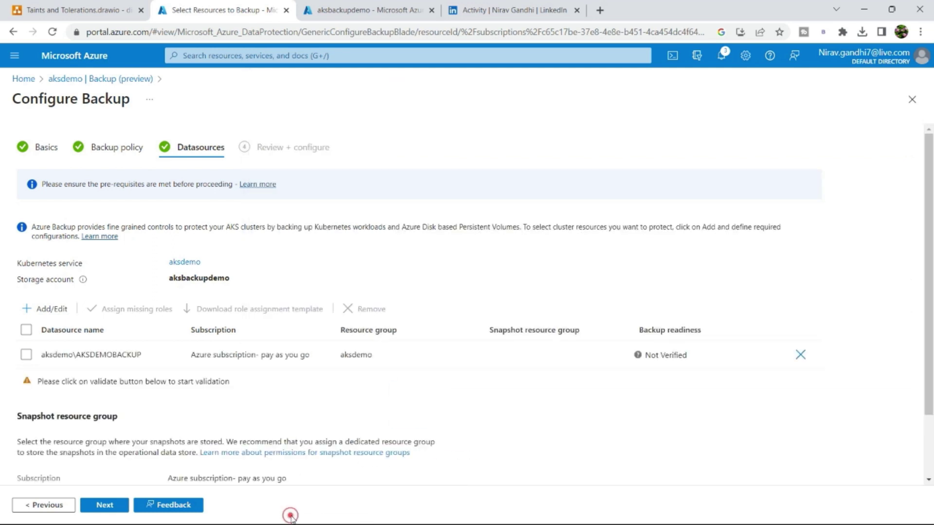
Step: Set the snapshot resource group to aksdemobackup and validate the datasource
scroll(115, 372, "down", 3)
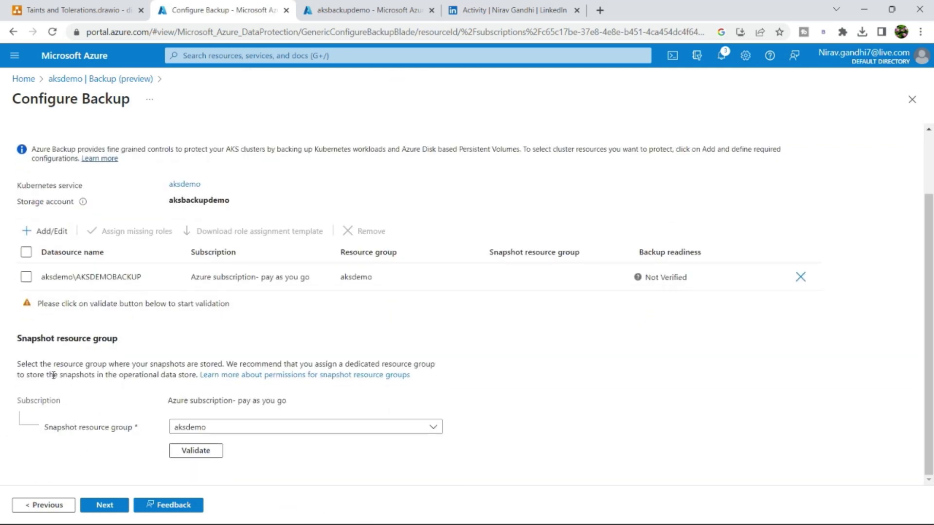
left_click(185, 427)
left_click(50, 441)
left_click(49, 427)
left_click(188, 435)
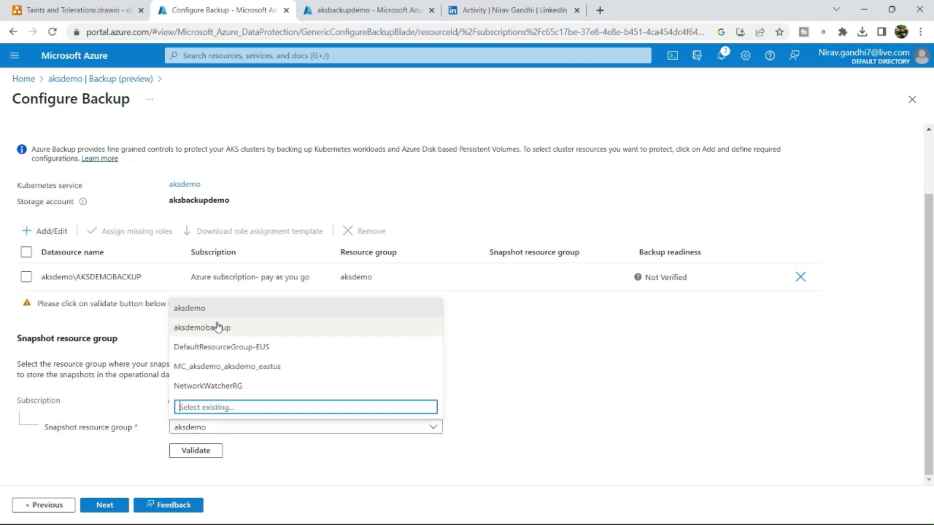
left_click(217, 326)
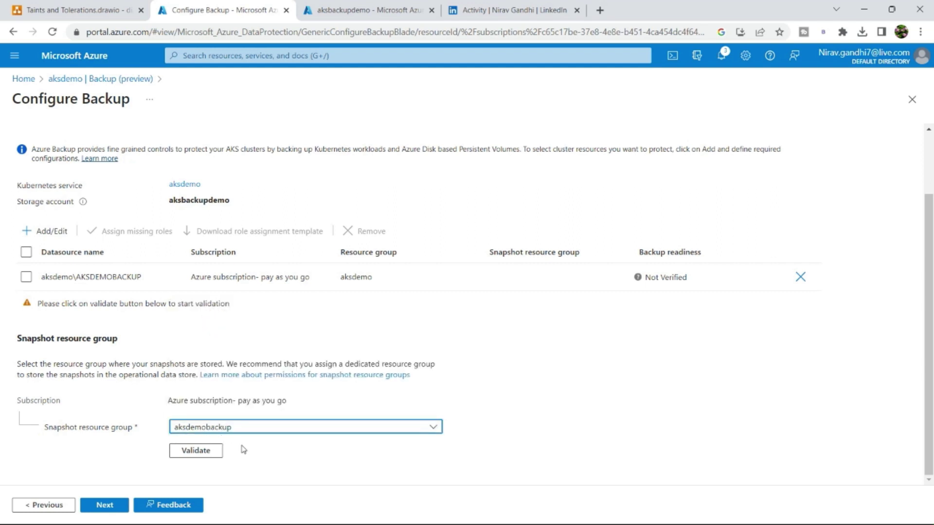
left_click(197, 453)
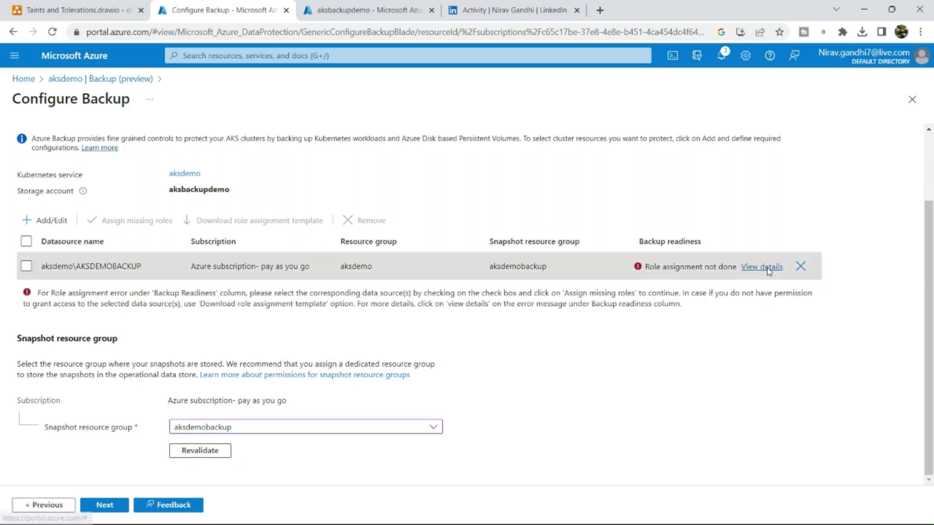
Step: Review the backup readiness error details, assign the missing roles to the AKSDEMOBACKUP datasource, and check the deployment notifications
left_click(763, 266)
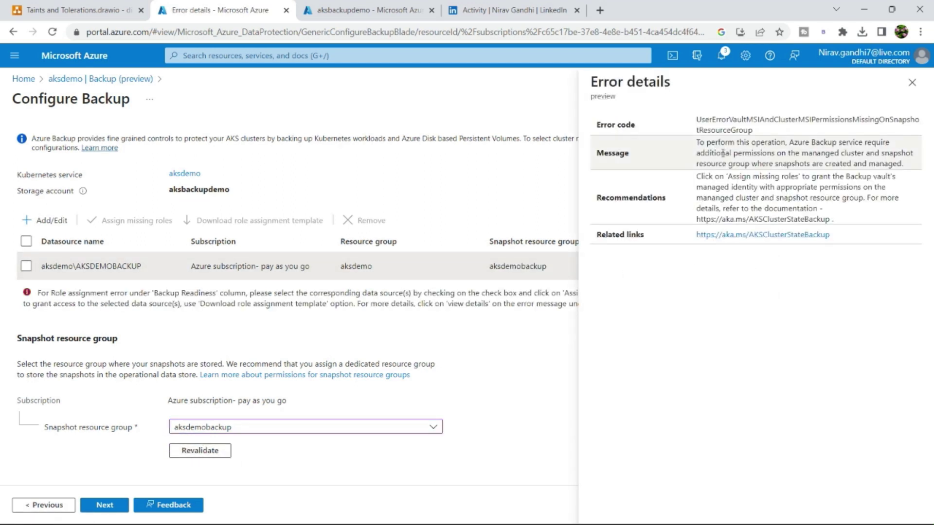
left_click(912, 82)
left_click(135, 256)
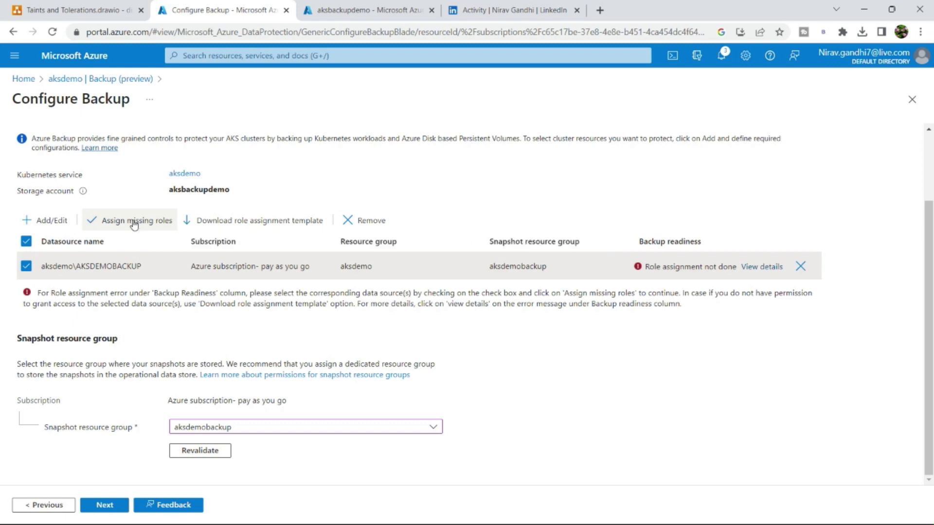
left_click(133, 221)
left_click(42, 227)
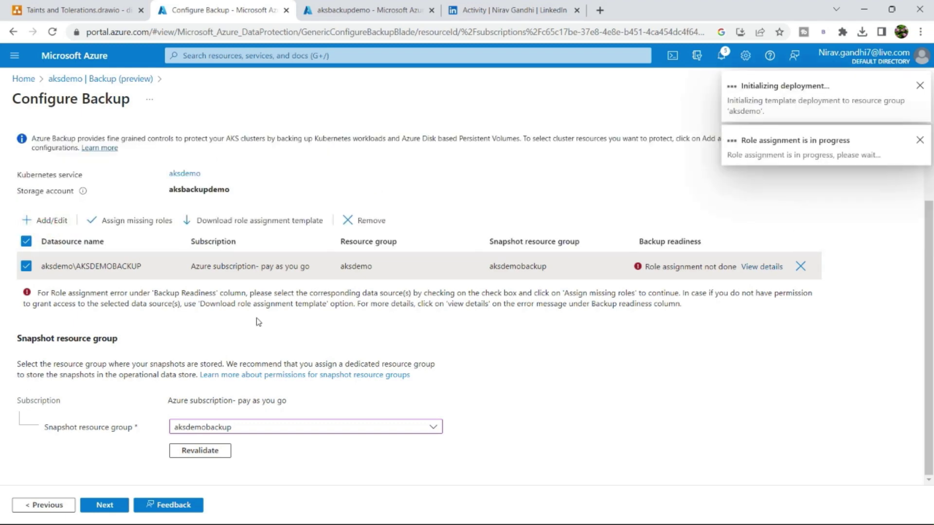
left_click(721, 54)
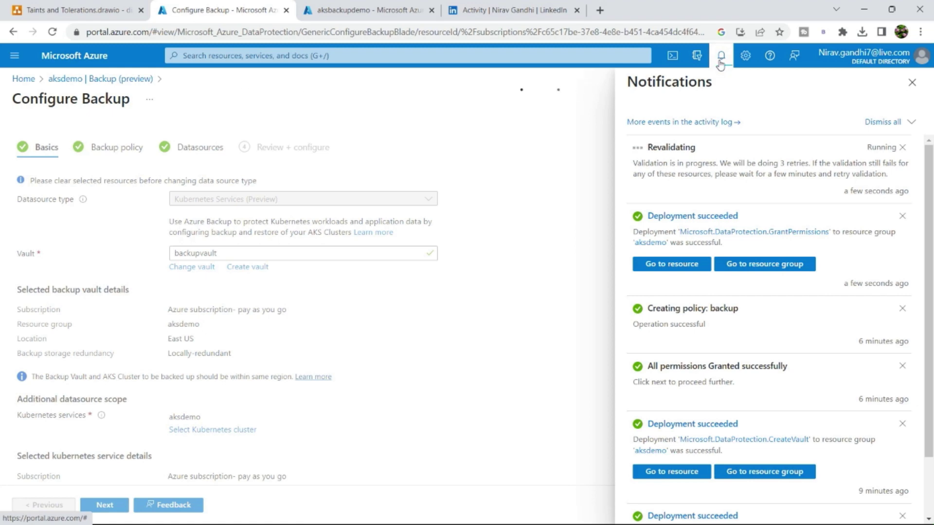
left_click(721, 62)
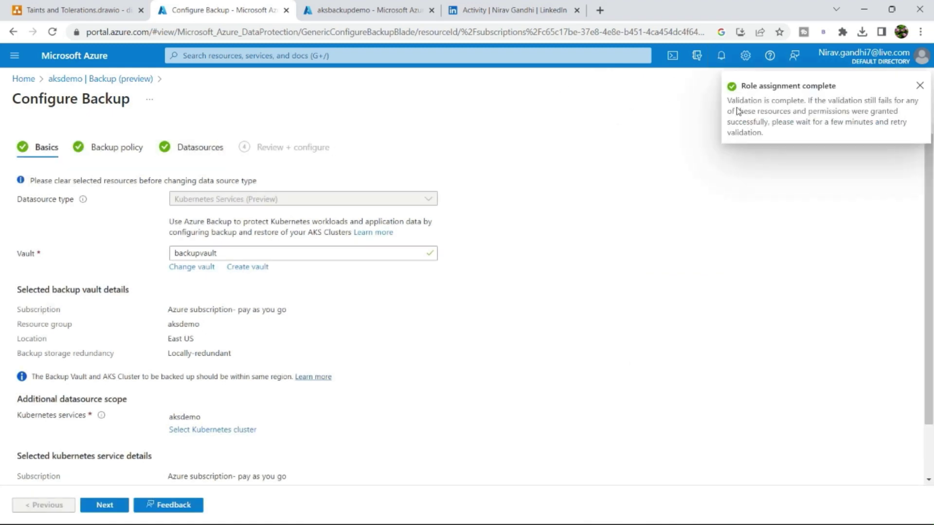
Step: Validate the AKSDEMOBACKUP datasource again and submit the backup configuration from the review stage
left_click(189, 152)
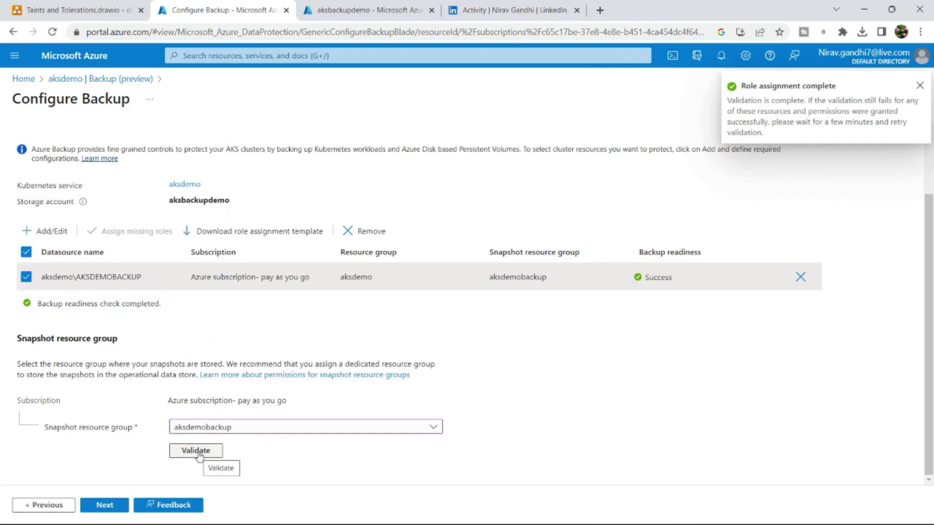
left_click(198, 454)
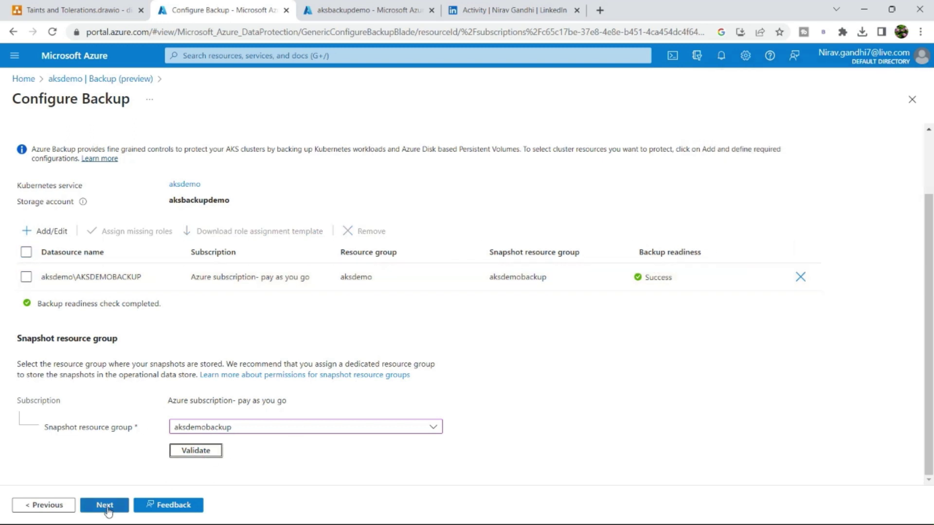
left_click(108, 509)
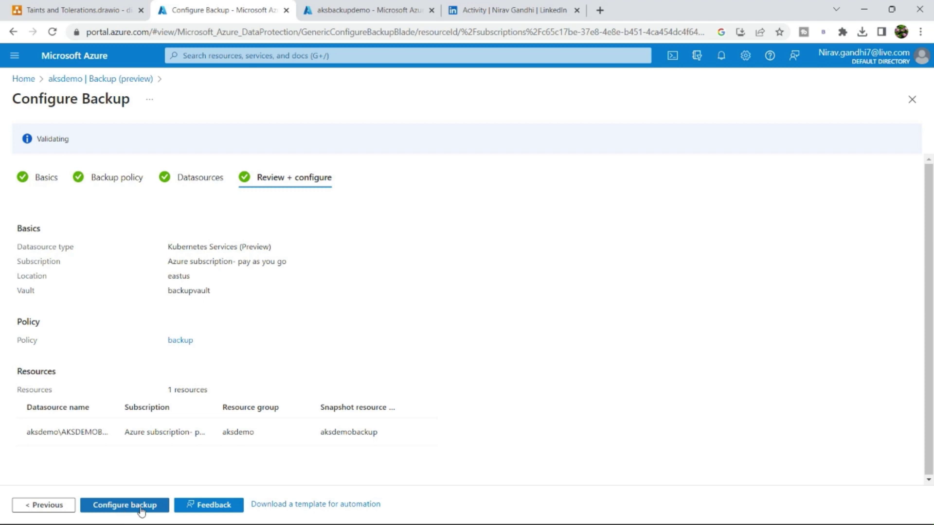
left_click(142, 510)
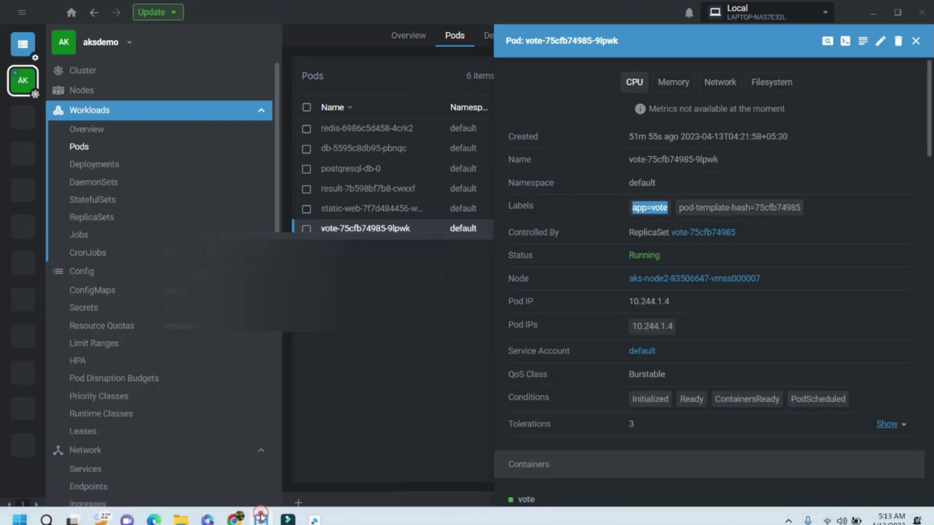
Step: Switch to Lens, close the vote pod's details, and list the pods in the dataprotection-microsoft namespace
left_click(375, 382)
left_click(679, 82)
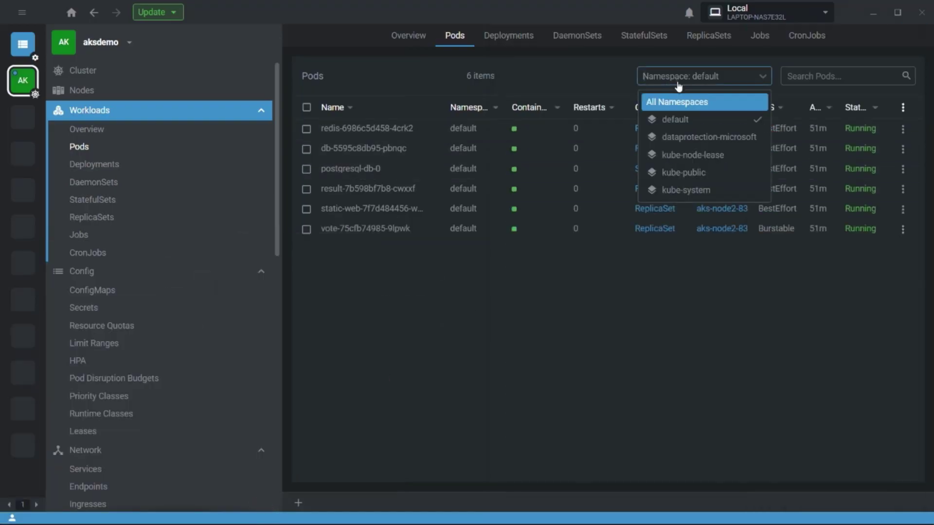
left_click(679, 140)
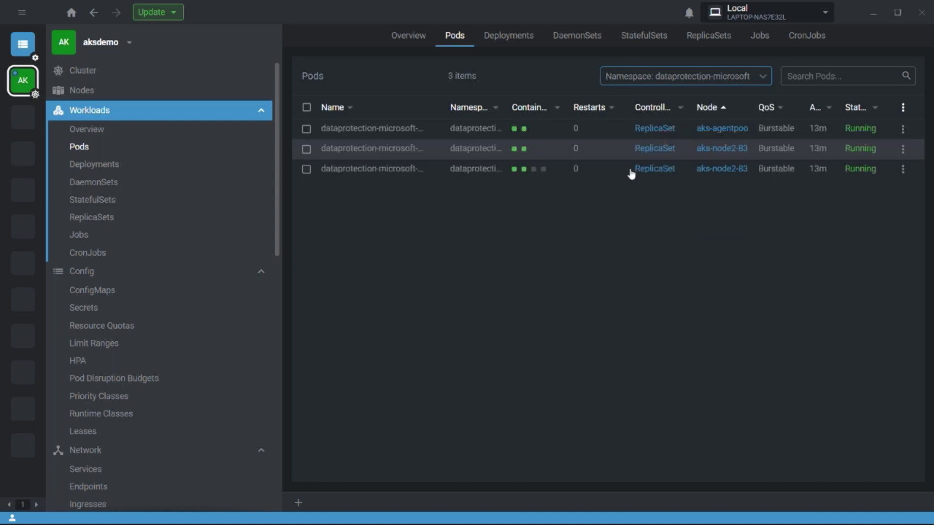
Step: Check the logs of the dataprotection-microsoft geneva-service and kubernetes-agent pods, including the agent's velero container
left_click(387, 129)
mouse_move(863, 47)
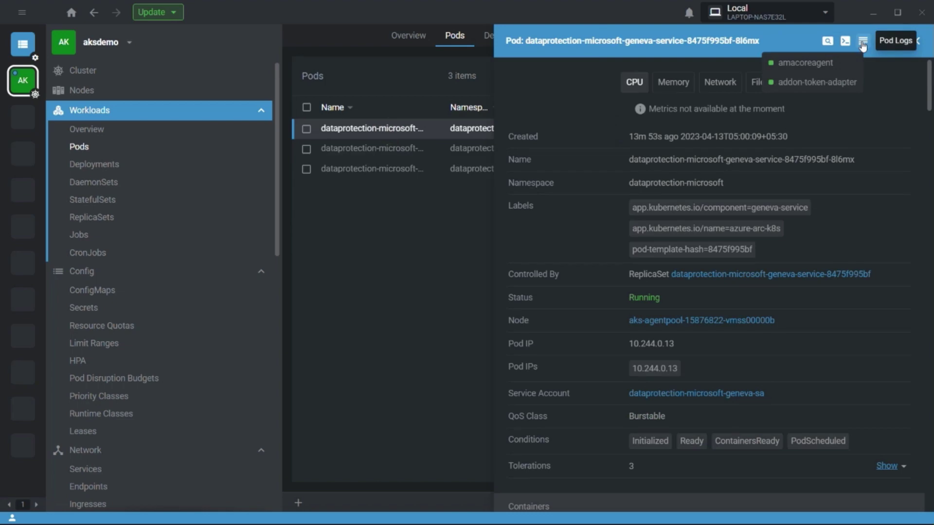
left_click(806, 62)
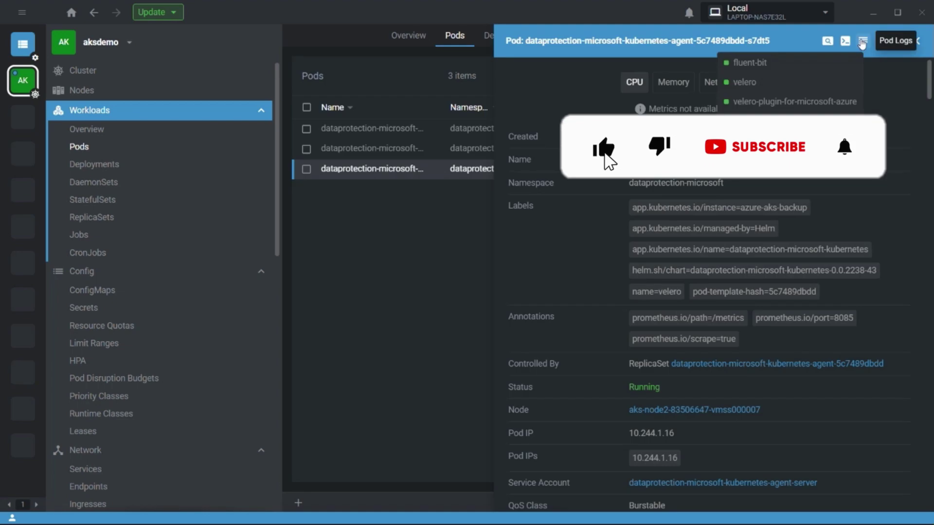
left_click(767, 103)
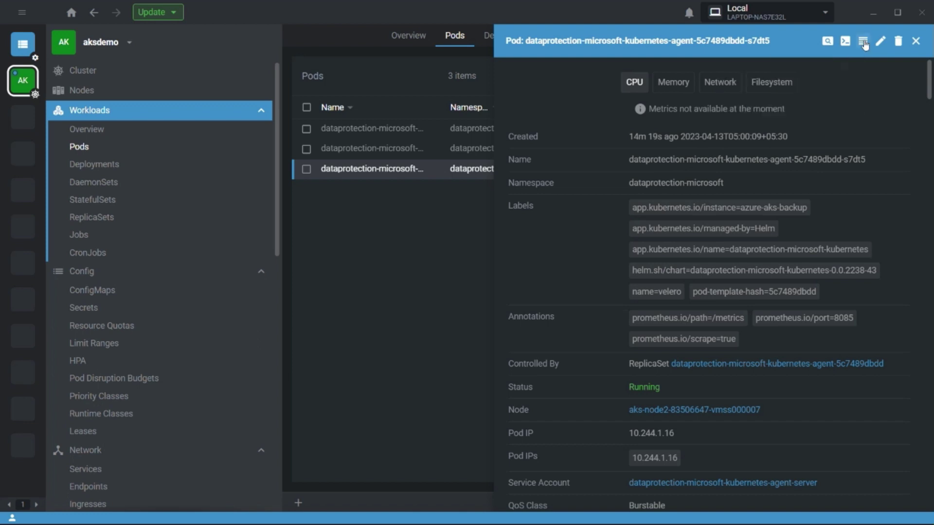
left_click(737, 141)
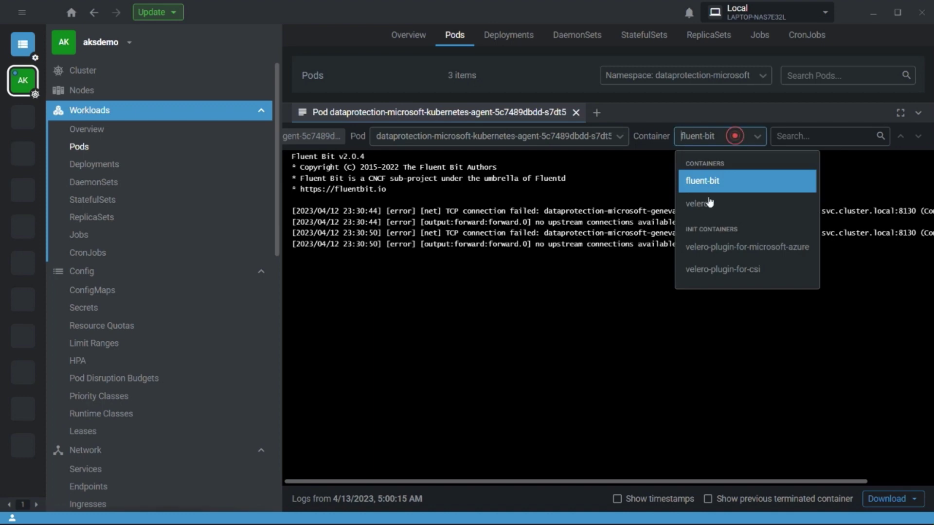
left_click(708, 204)
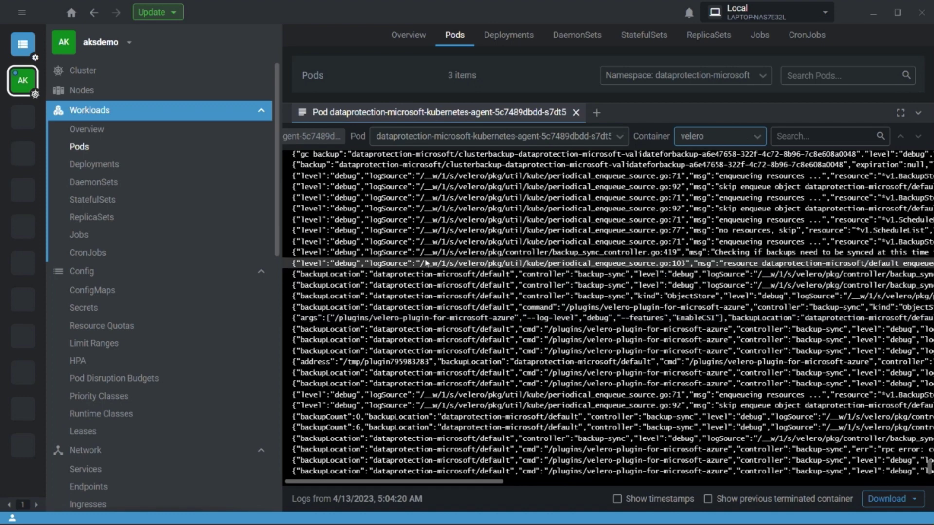
double_click(476, 263)
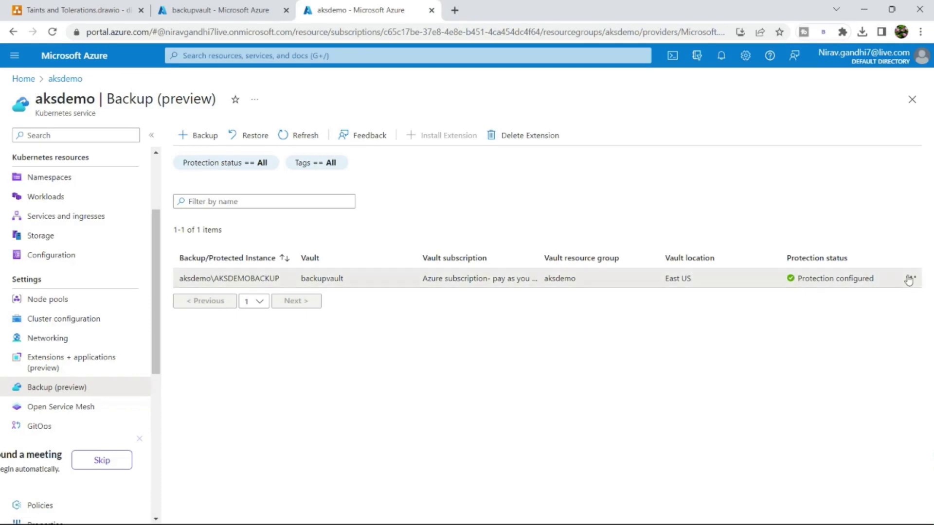
Step: Switch to the Azure portal and trigger an on-demand backup of the aksdemo\AKSDEMOBACKUP instance
left_click(908, 277)
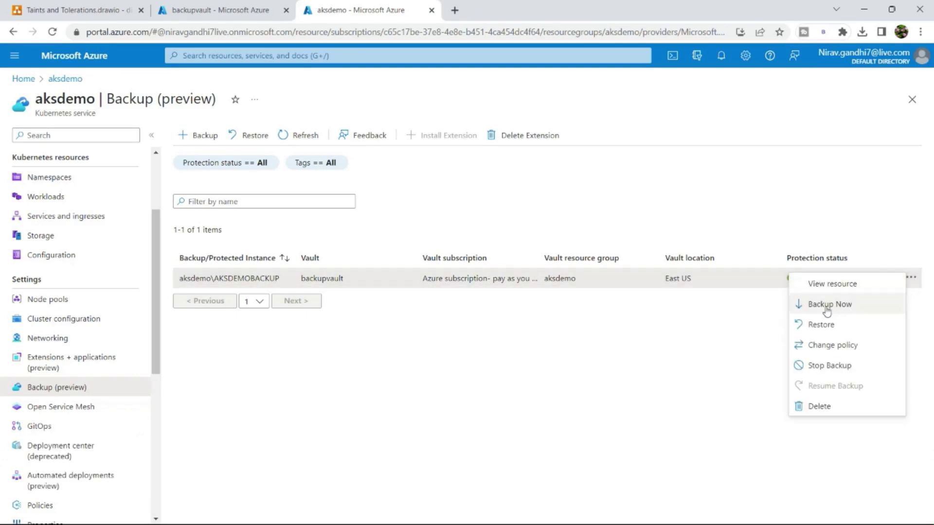
left_click(816, 307)
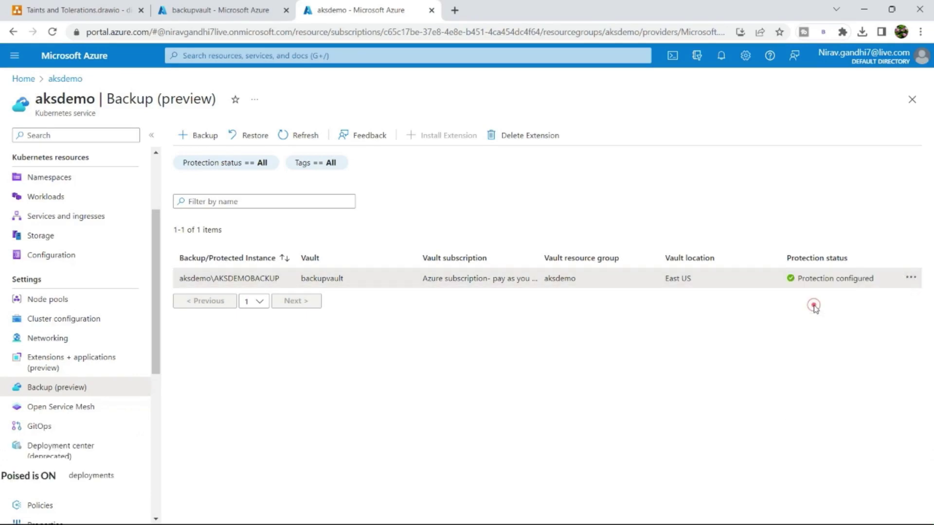
left_click(70, 507)
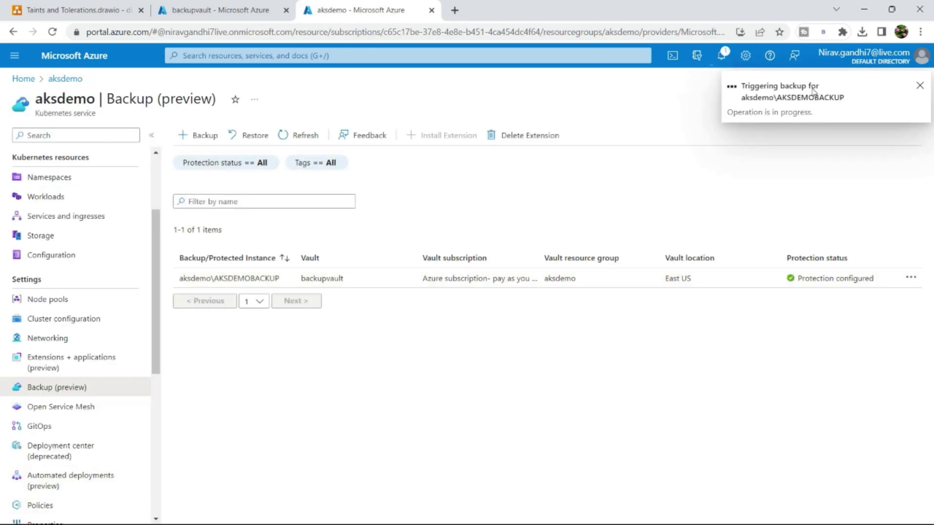
Step: Open the backup jobs list of backupvault and refresh it to check the on-demand backup's status
left_click(211, 13)
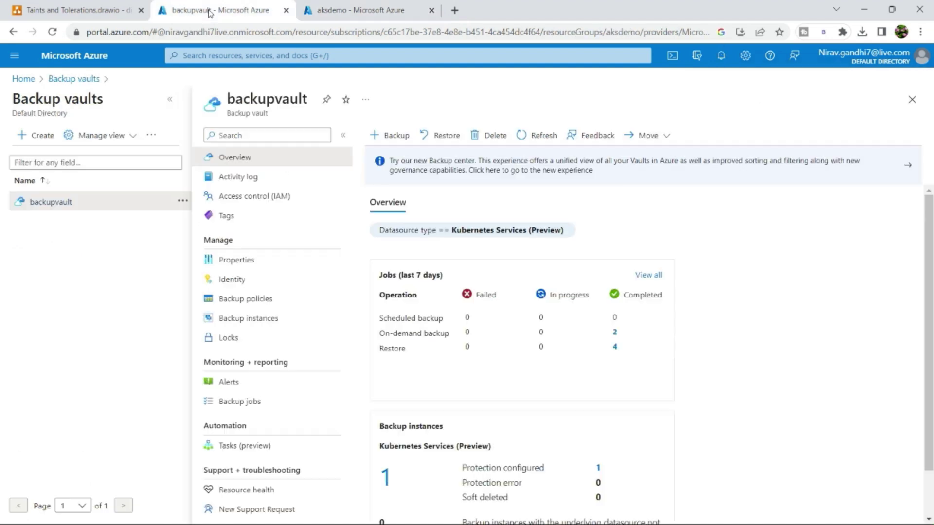
left_click(61, 79)
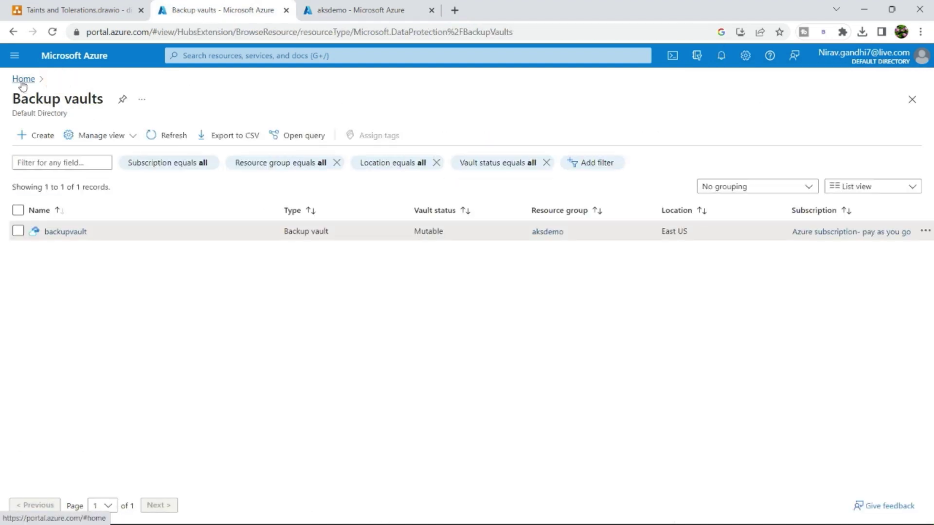
left_click(21, 79)
left_click(235, 133)
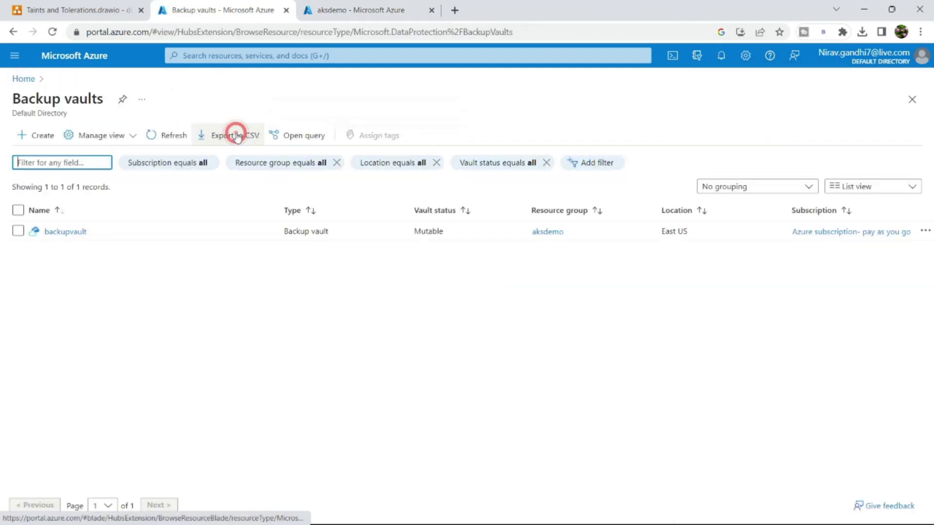
left_click(66, 232)
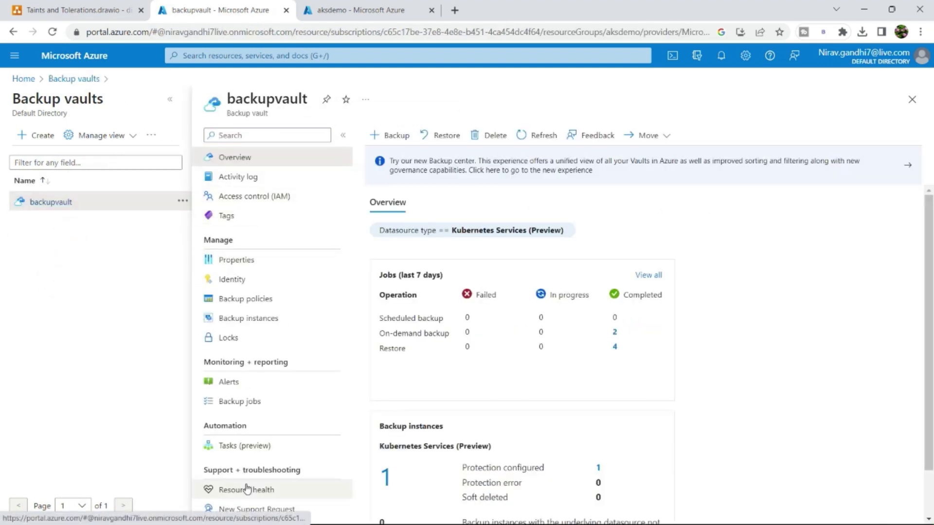
left_click(241, 402)
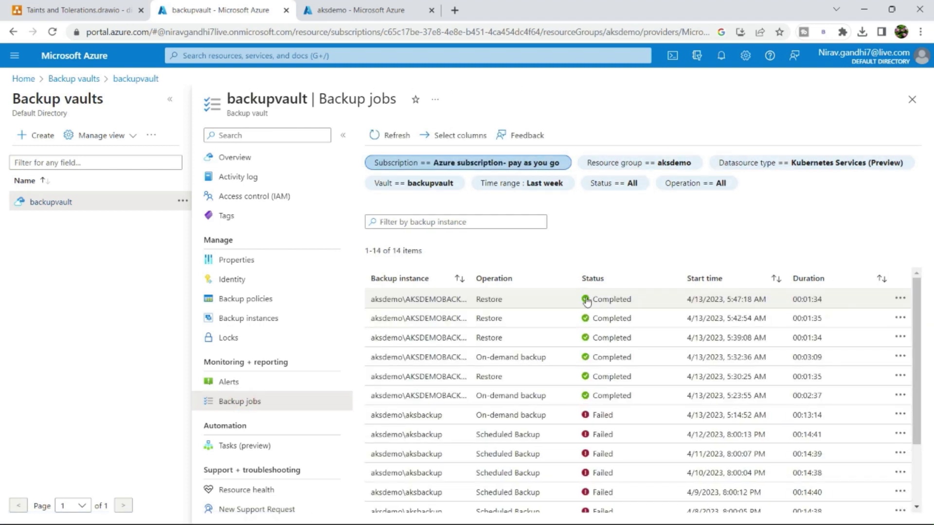
left_click(385, 136)
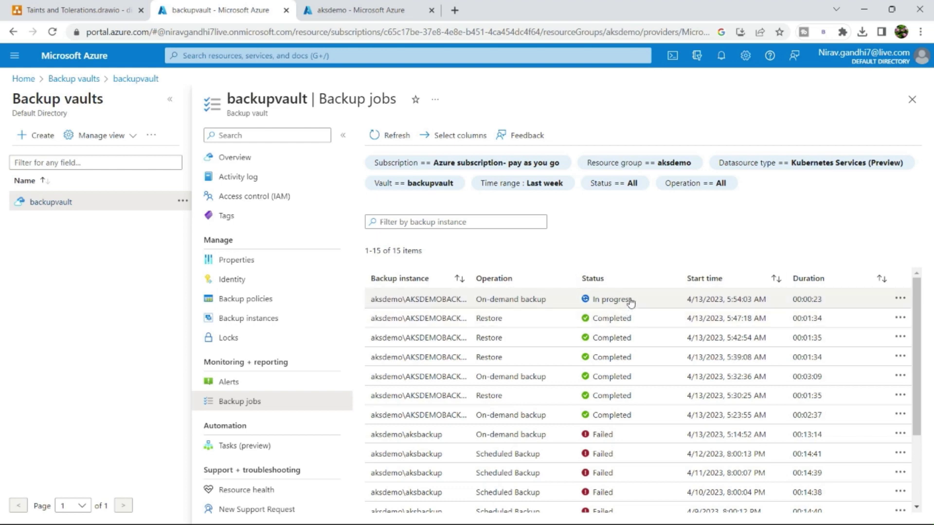
Step: Check the in-progress on-demand backup count in the backupvault overview
left_click(235, 160)
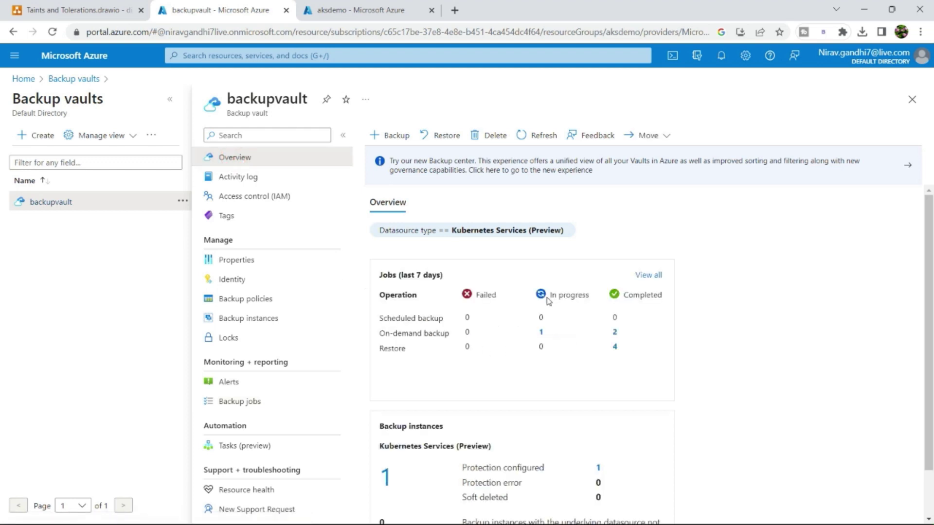
left_click(541, 332)
left_click(568, 336)
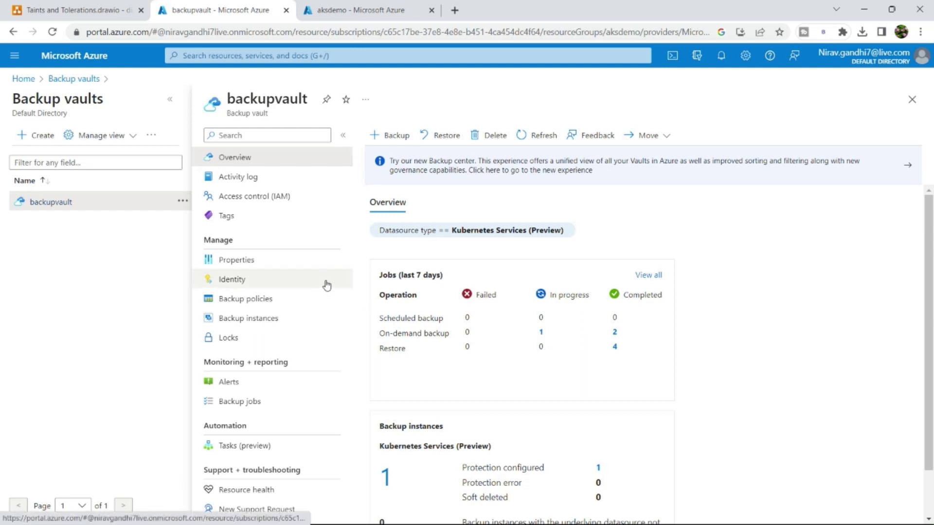
Step: Review the backup frequency and default retention of the vault's existing policy named backup, and return to the policy list
left_click(240, 301)
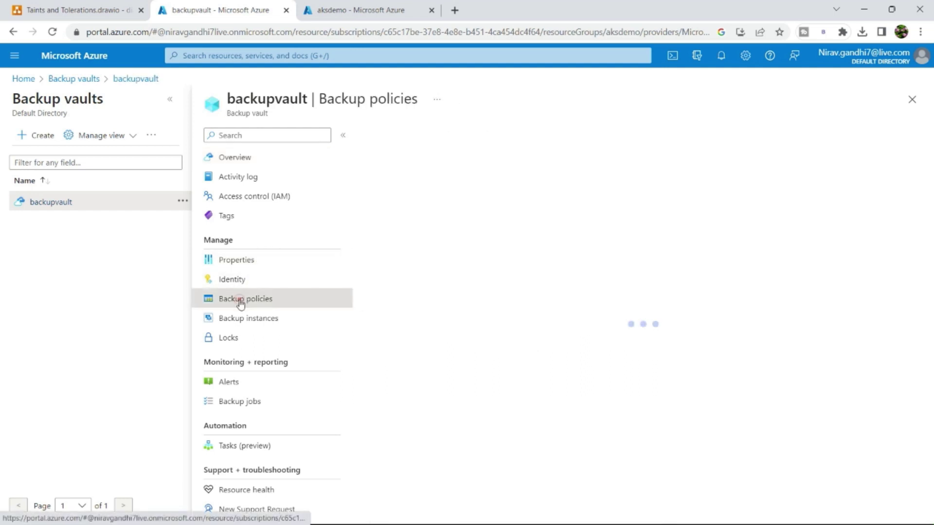
left_click(379, 301)
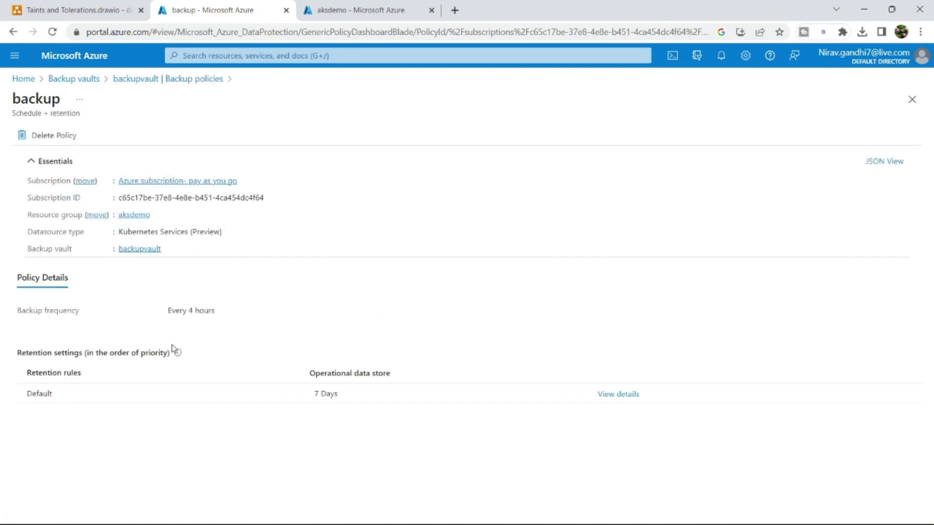
left_click_drag(168, 311, 225, 317)
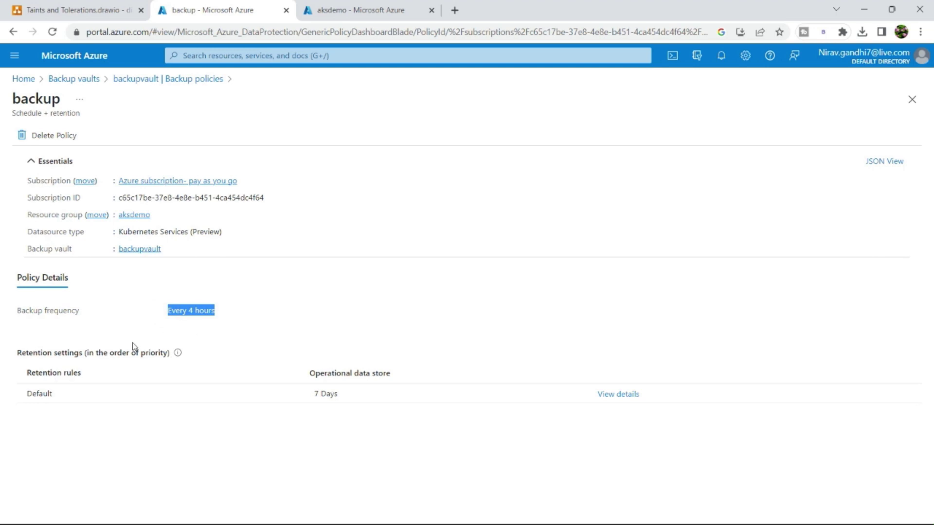
left_click_drag(351, 396, 313, 394)
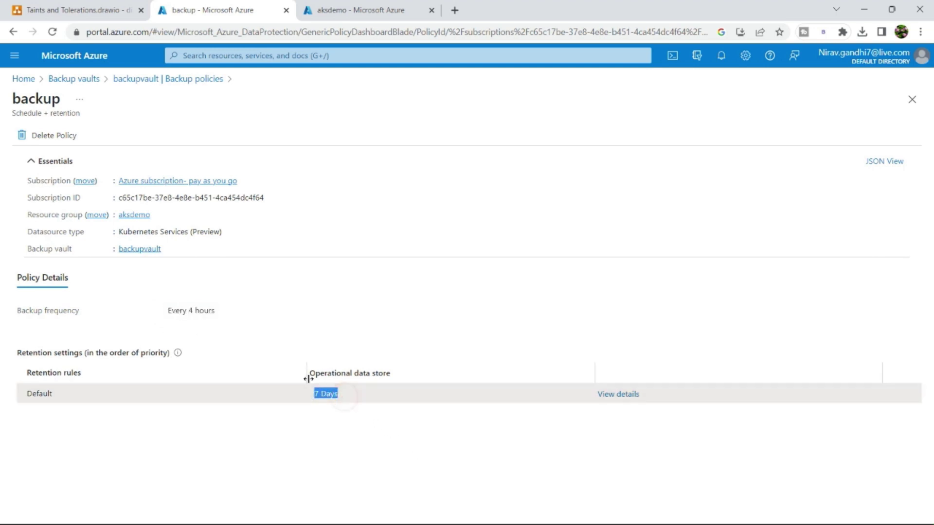
left_click(199, 79)
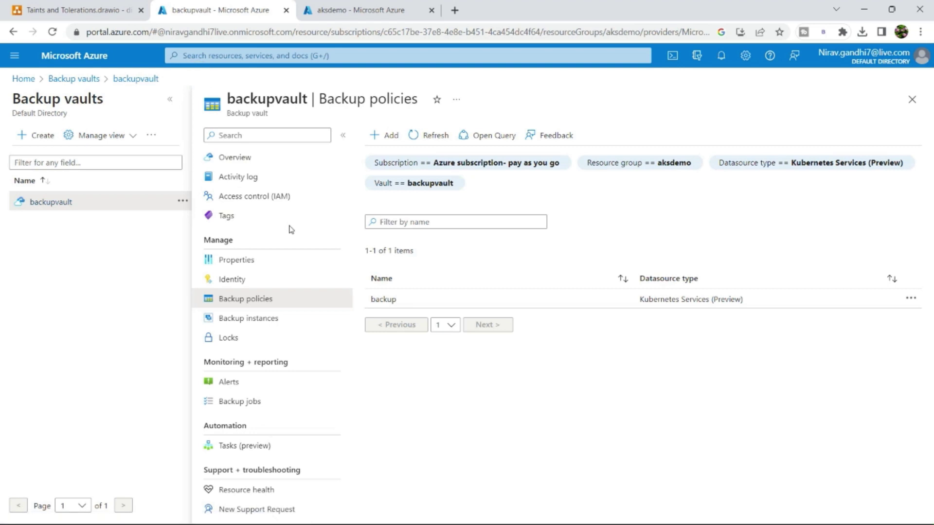
Step: Start a new backup policy in backupvault and examine its schedule and retention options
left_click(386, 137)
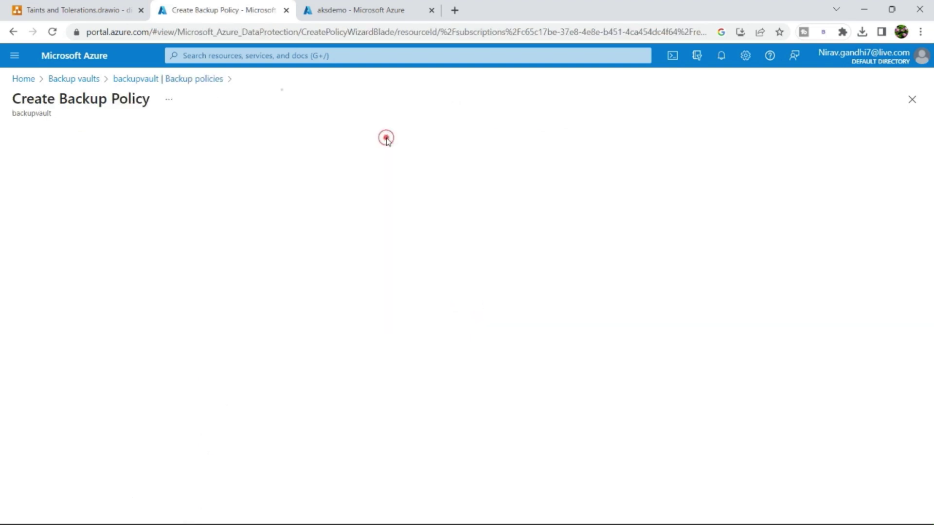
left_click(144, 150)
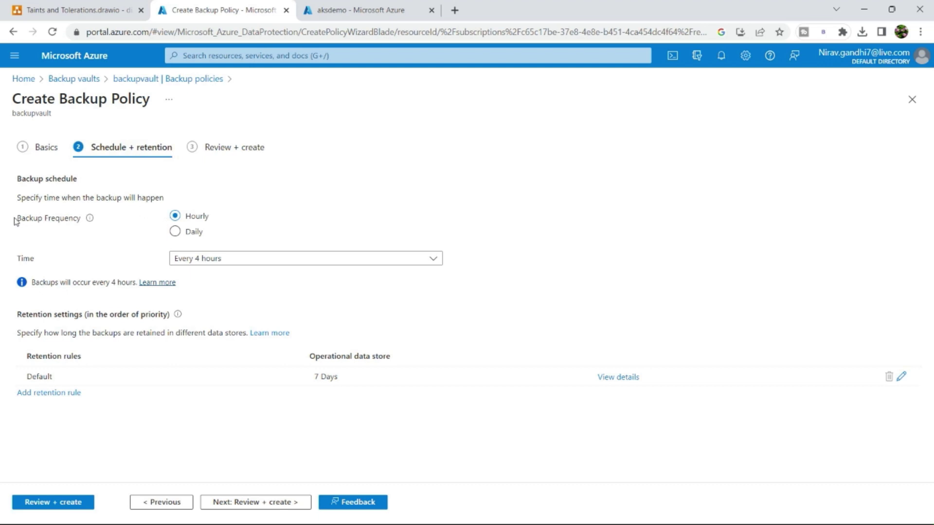
left_click_drag(16, 221, 78, 221)
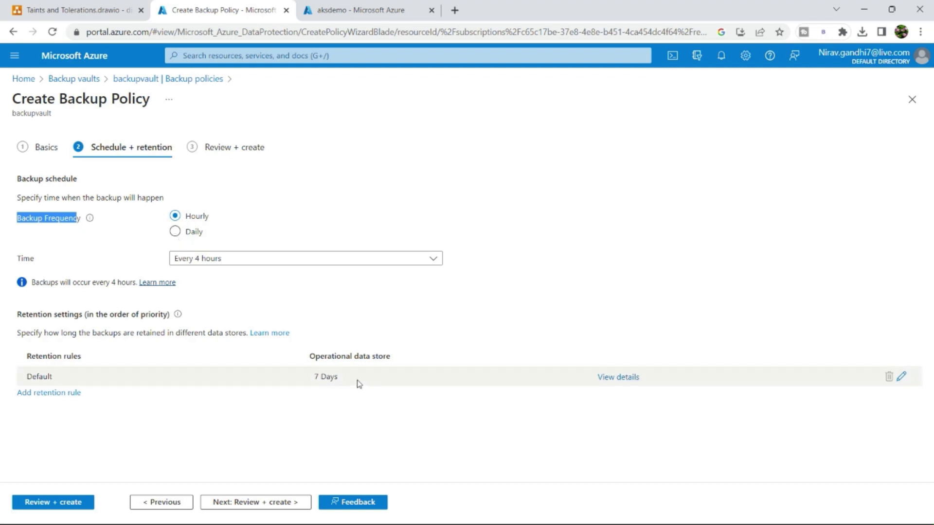
Step: Leave the policy wizard, refresh the job counts in the backupvault overview, and view the AKS BACKUP diagram
left_click(76, 77)
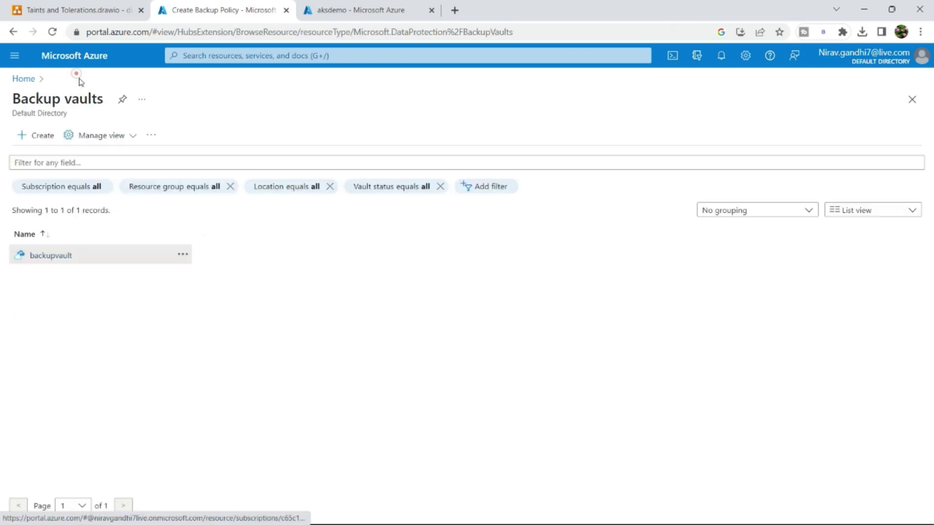
left_click(76, 233)
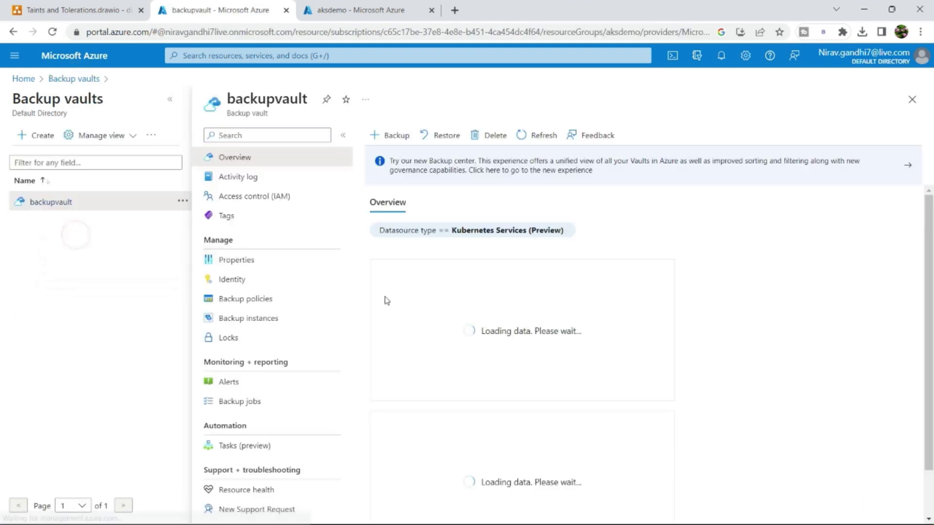
left_click(545, 140)
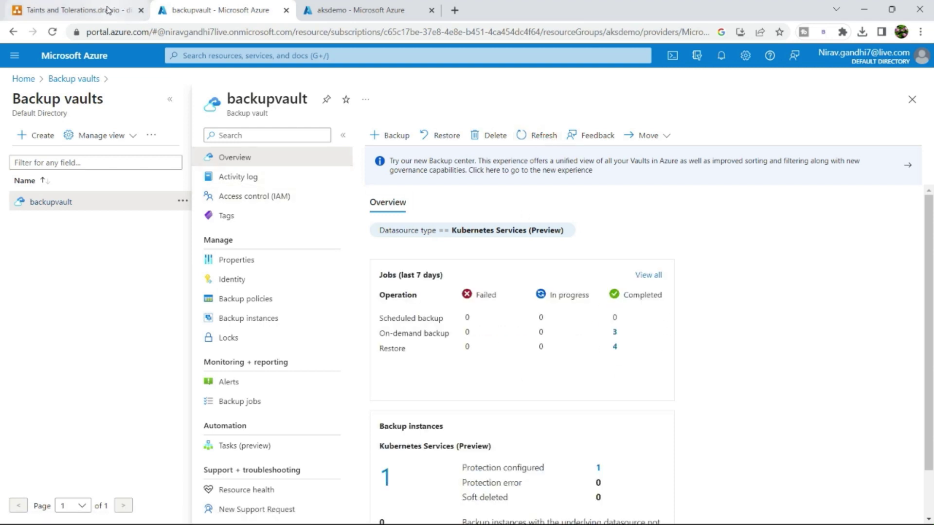
left_click(108, 10)
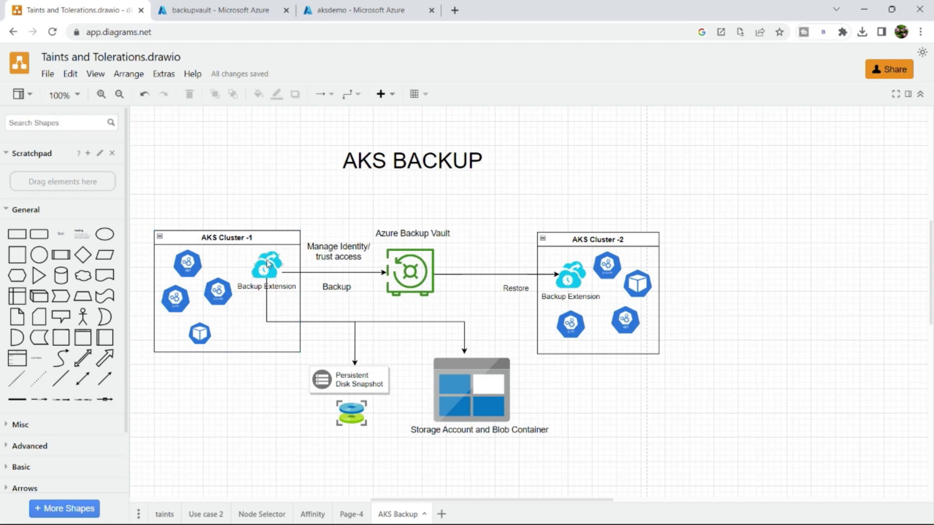
Step: Switch to Lens and delete all the deployments in the default namespace
key("super")
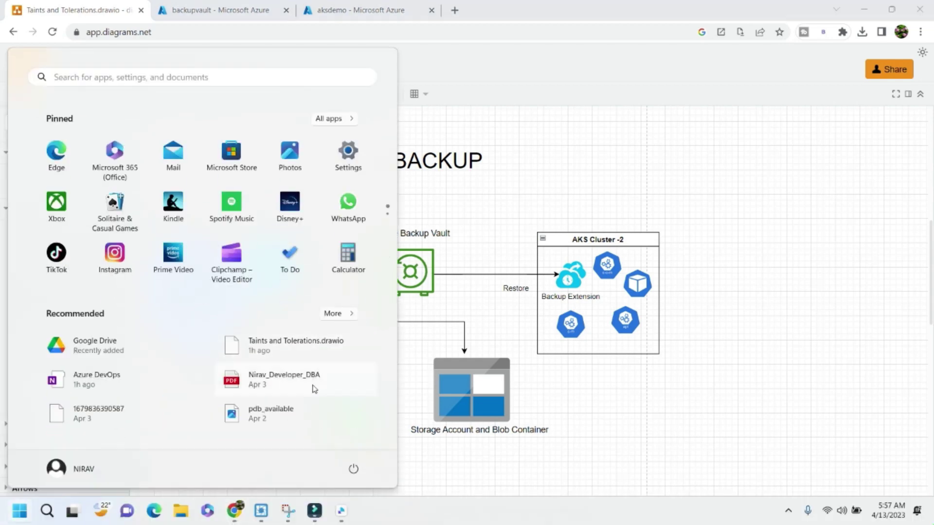
left_click(265, 510)
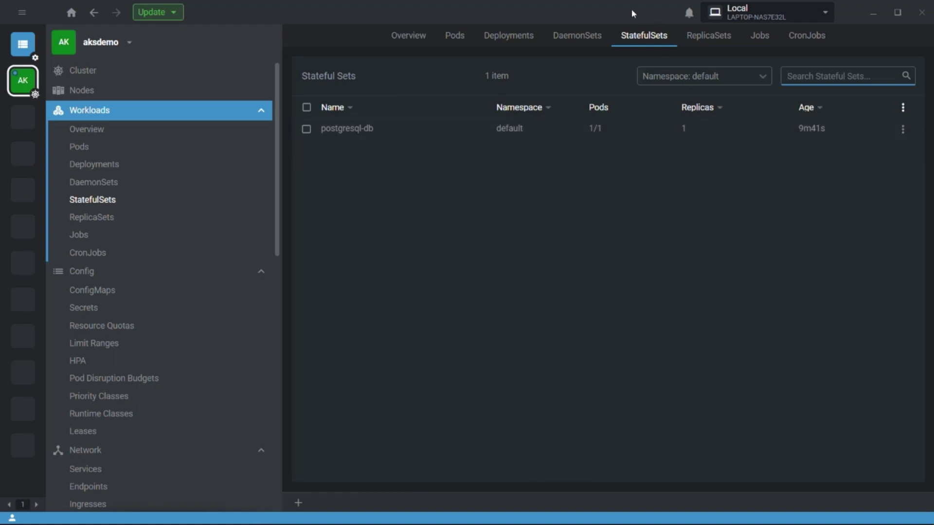
left_click(520, 35)
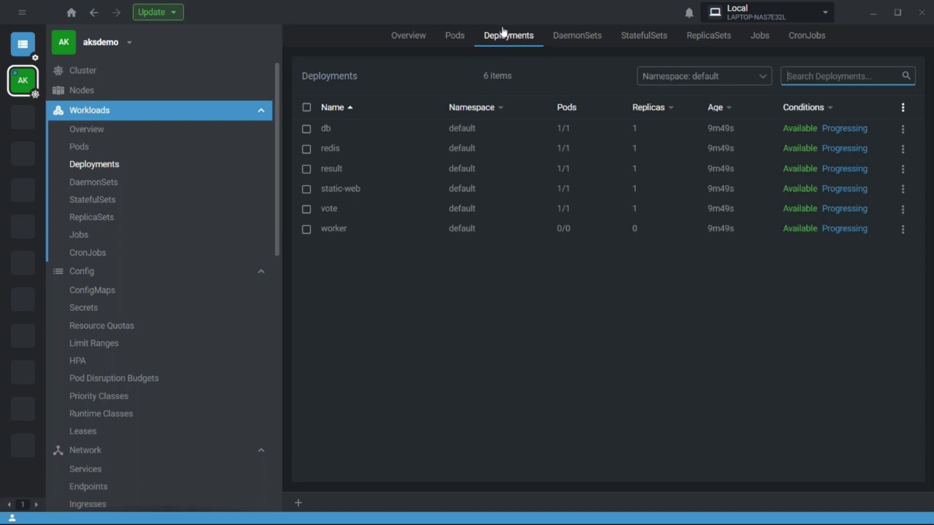
left_click(306, 107)
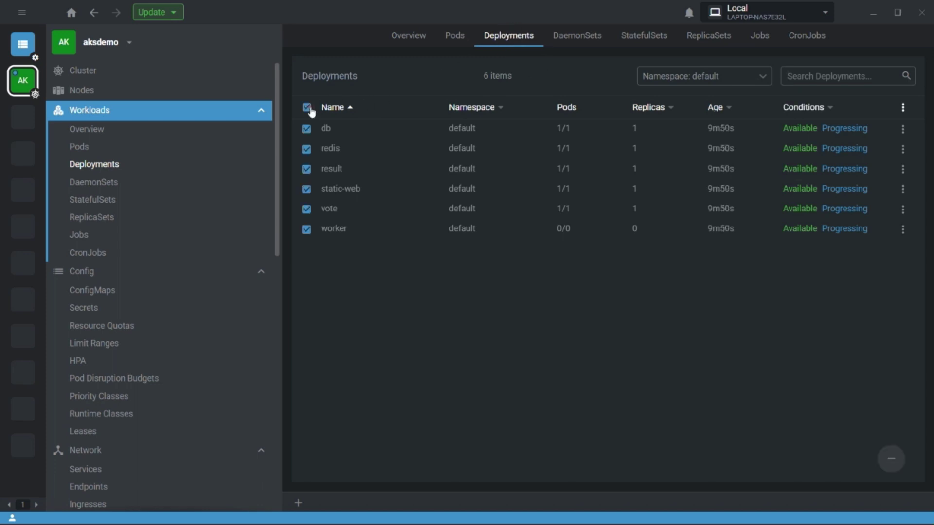
left_click(893, 464)
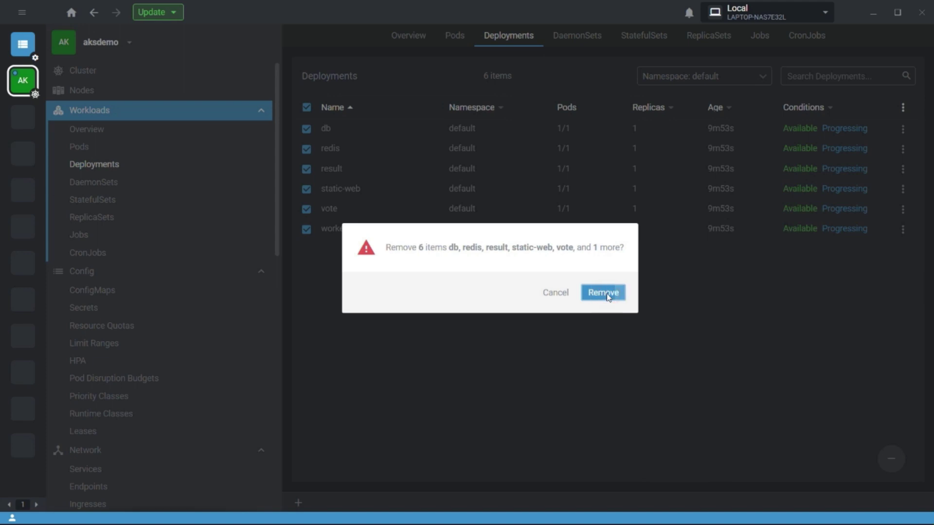
left_click(604, 293)
Step: Delete the postgresql-db stateful set from the default namespace and check the remaining pods
left_click(644, 35)
left_click(306, 106)
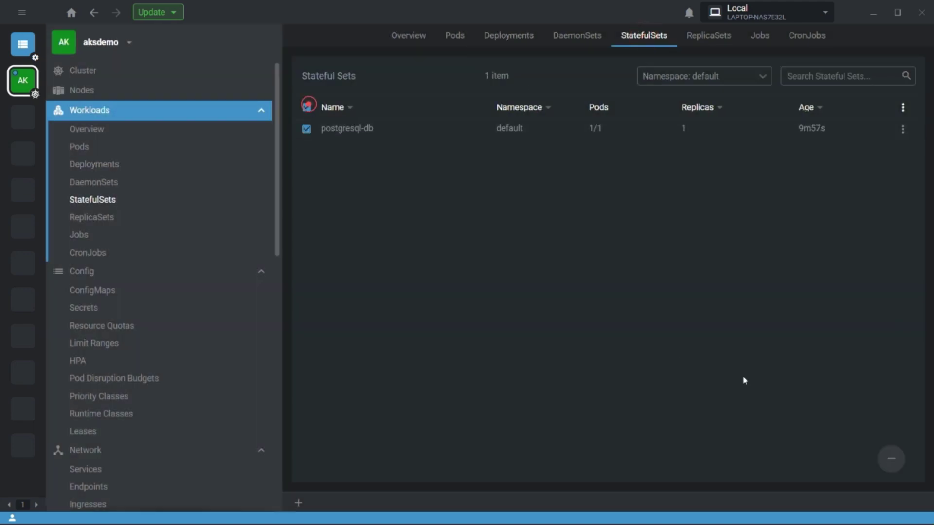
left_click(897, 466)
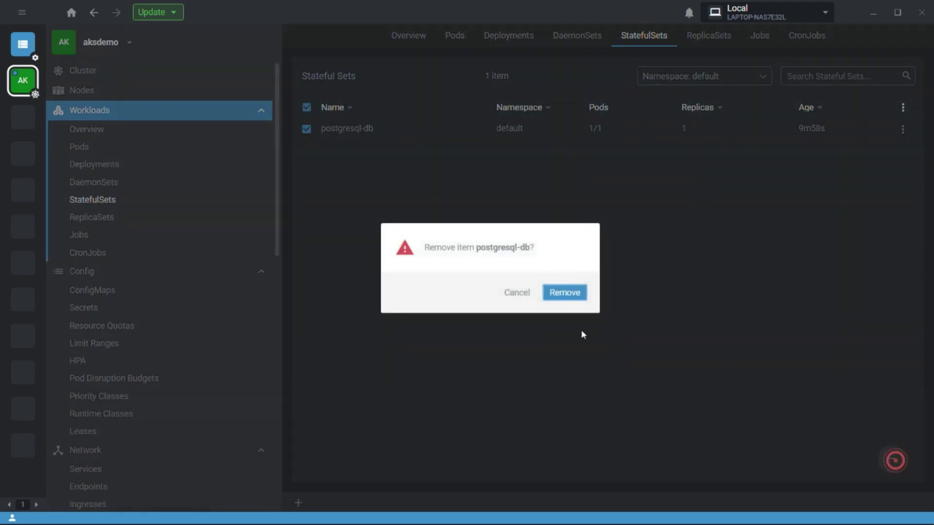
left_click(576, 293)
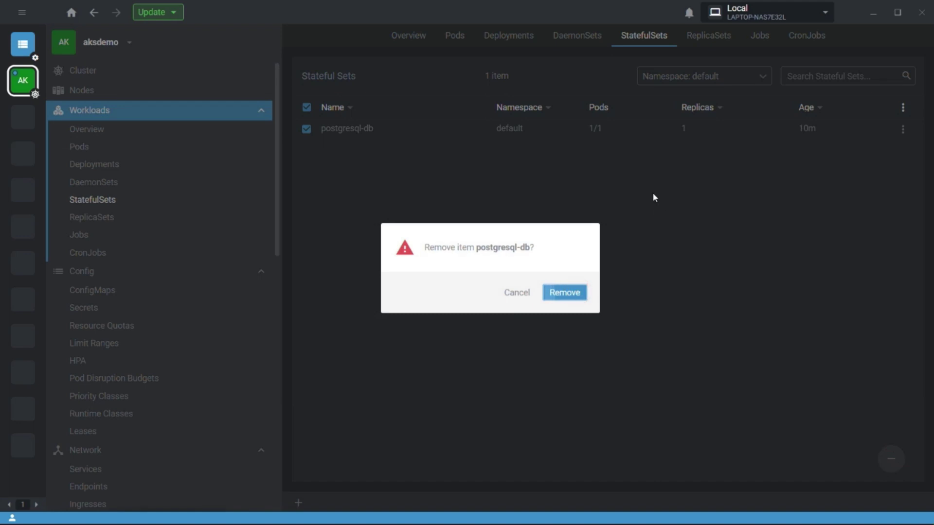
left_click(461, 42)
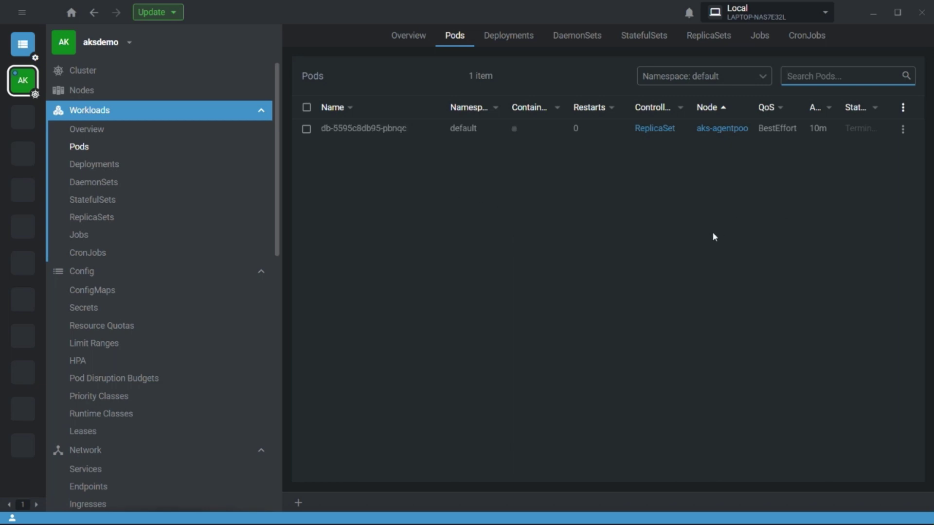
Step: Switch to the Azure portal in Chrome and start a restore of the aksdemo\AKSDEMOBACKUP backup instance
key("super")
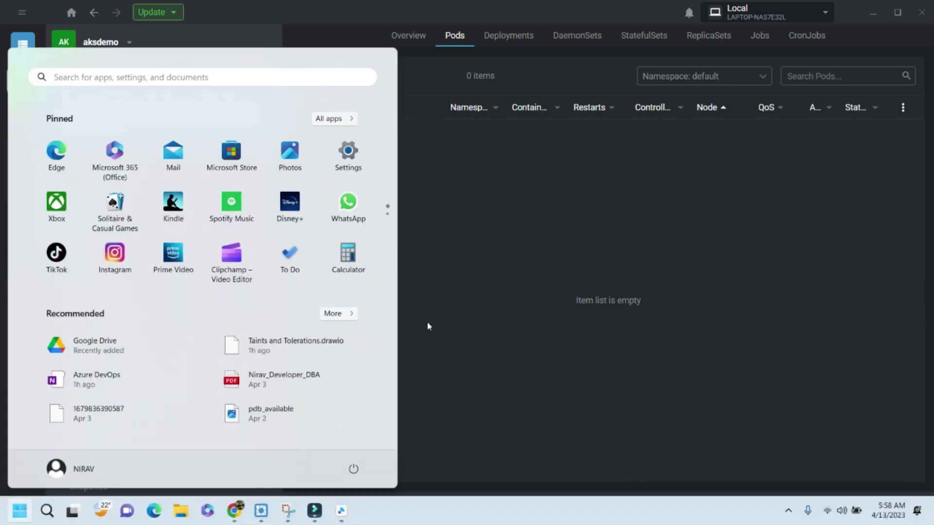
left_click(234, 511)
left_click(339, 10)
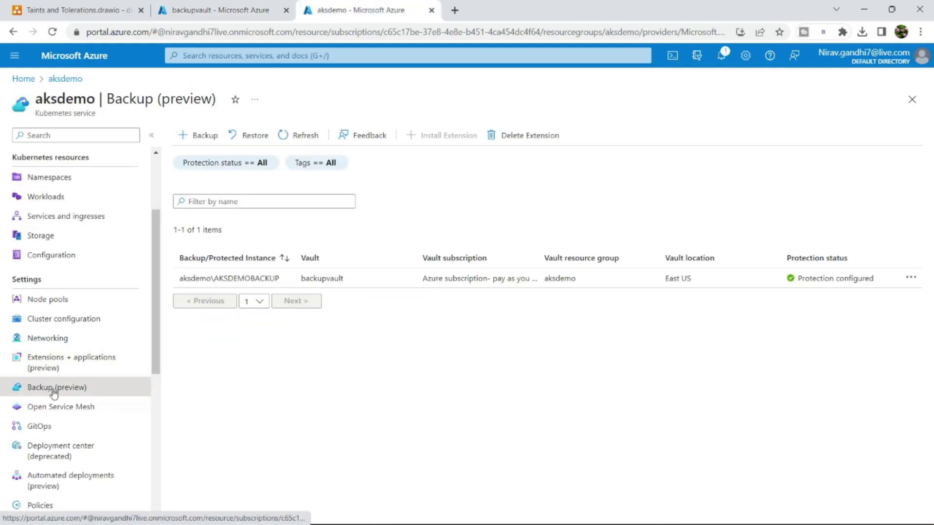
left_click(911, 278)
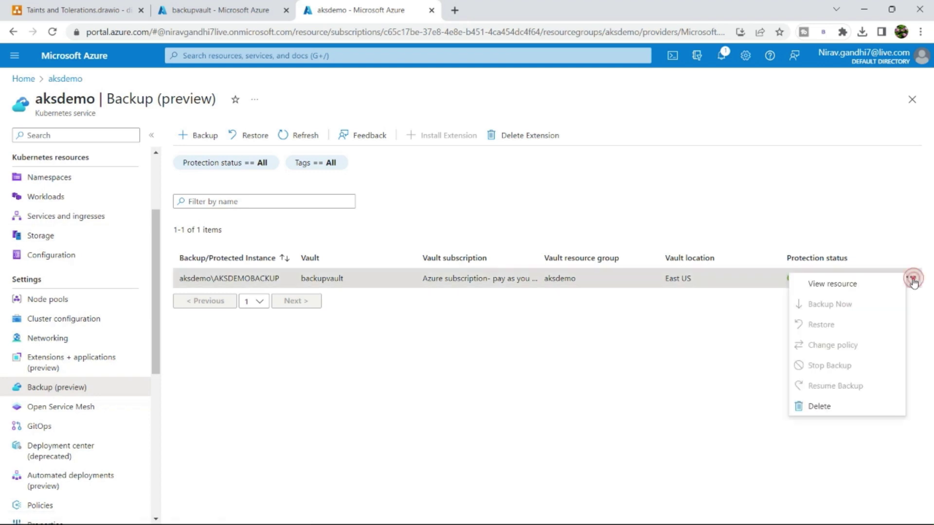
left_click(820, 325)
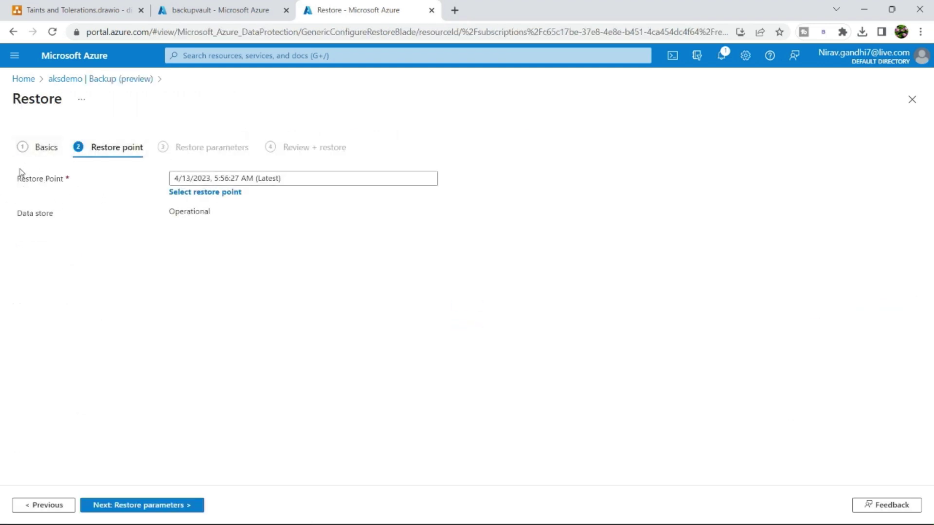
Step: Compare the available restore points with the backupvault backup jobs and select the 4/13/2023, 5:56:27 AM restore point
left_click(204, 192)
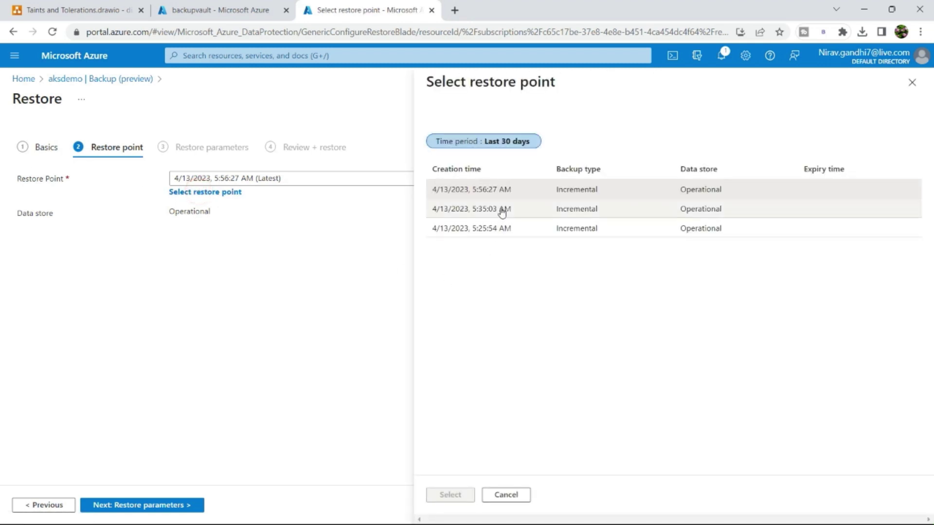
left_click(246, 9)
left_click(228, 401)
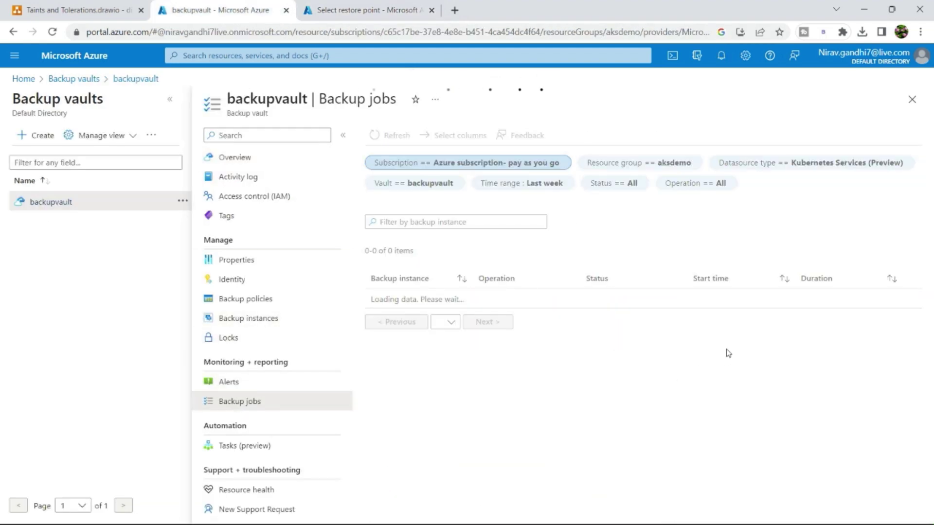
left_click(411, 5)
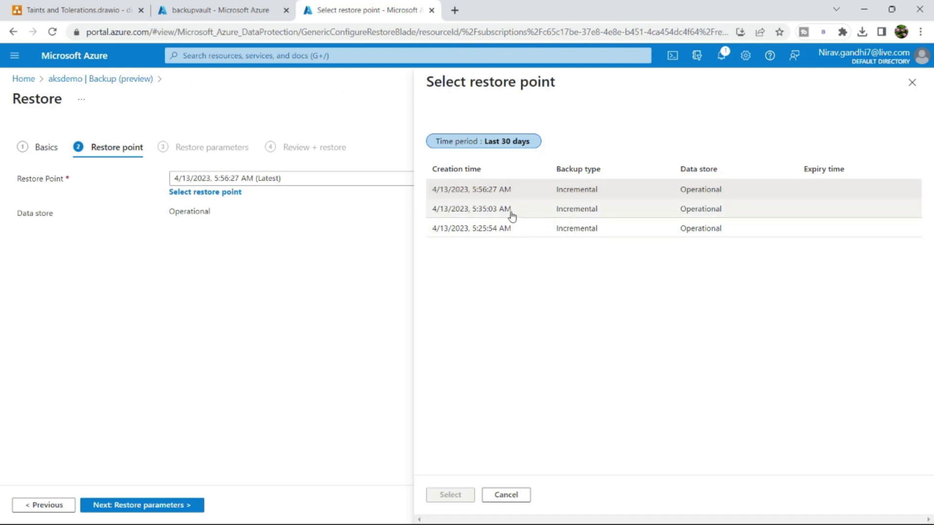
left_click(496, 200)
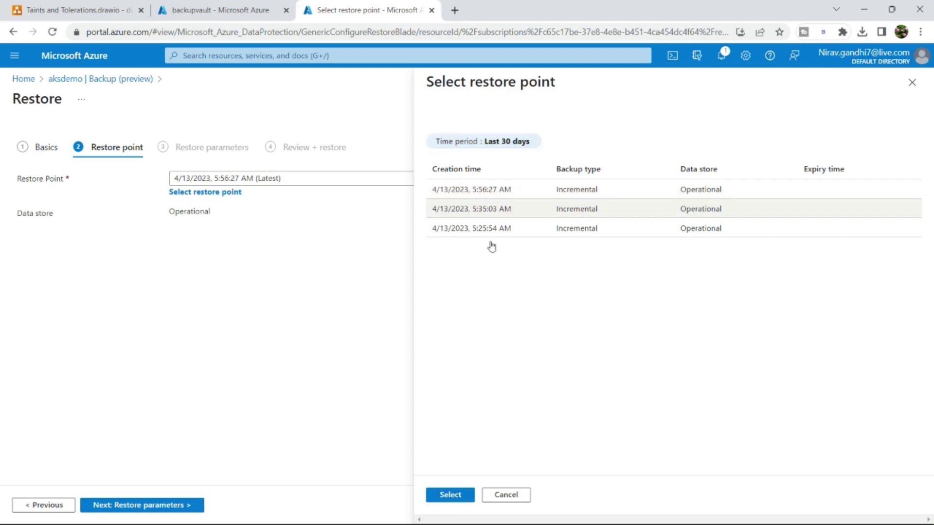
left_click(450, 495)
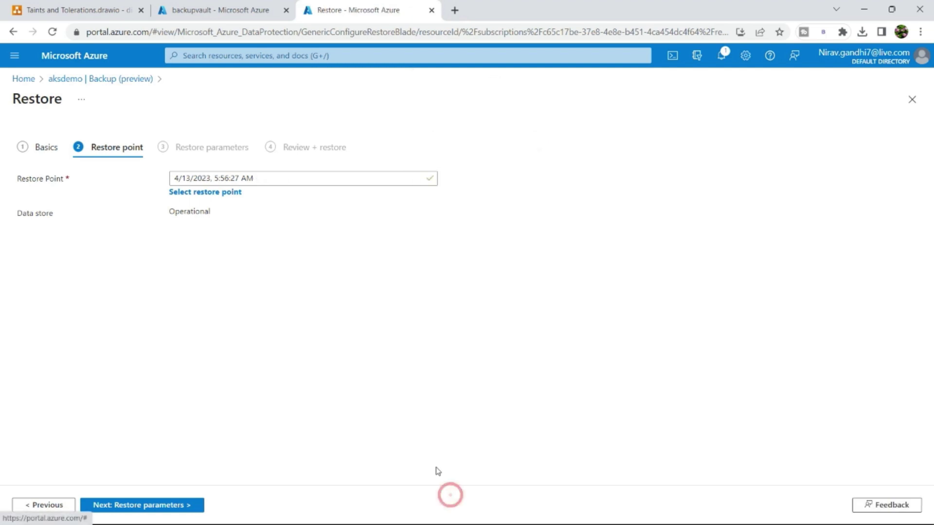
Step: Revisit the restore basics and set the aksdemo Kubernetes service as the target cluster in the restore parameters
left_click(62, 501)
left_click(85, 505)
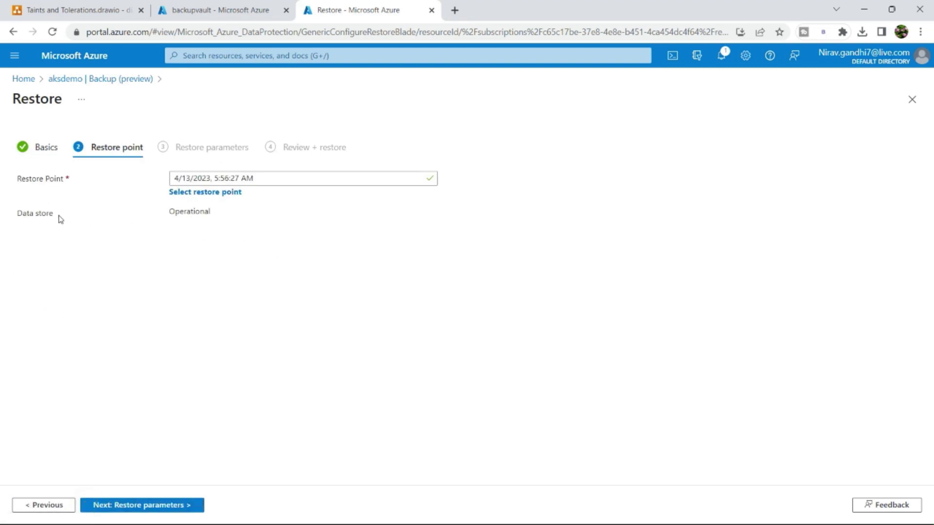
left_click(153, 506)
left_click(211, 302)
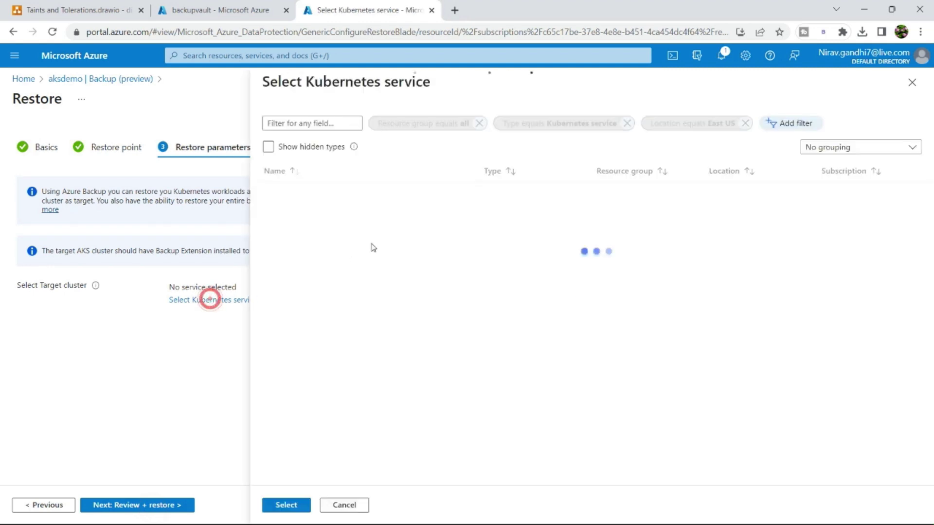
left_click(288, 193)
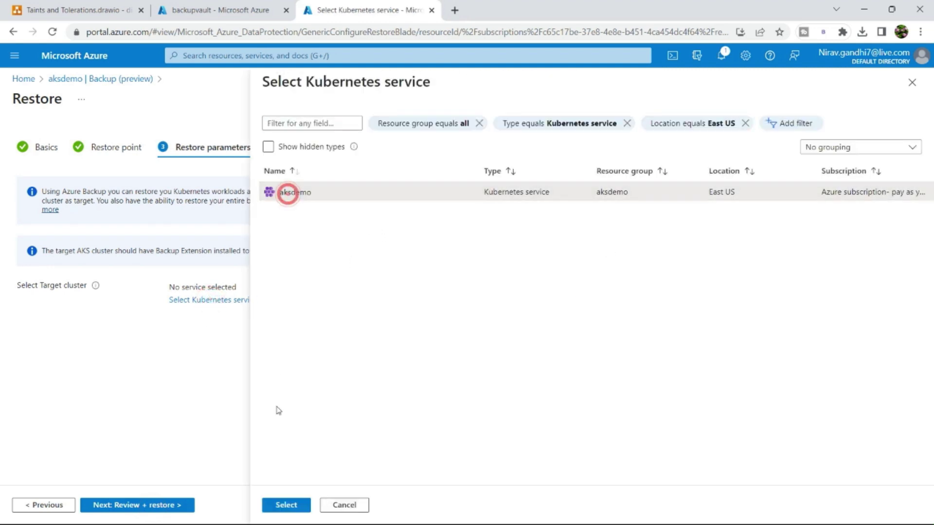
left_click(287, 505)
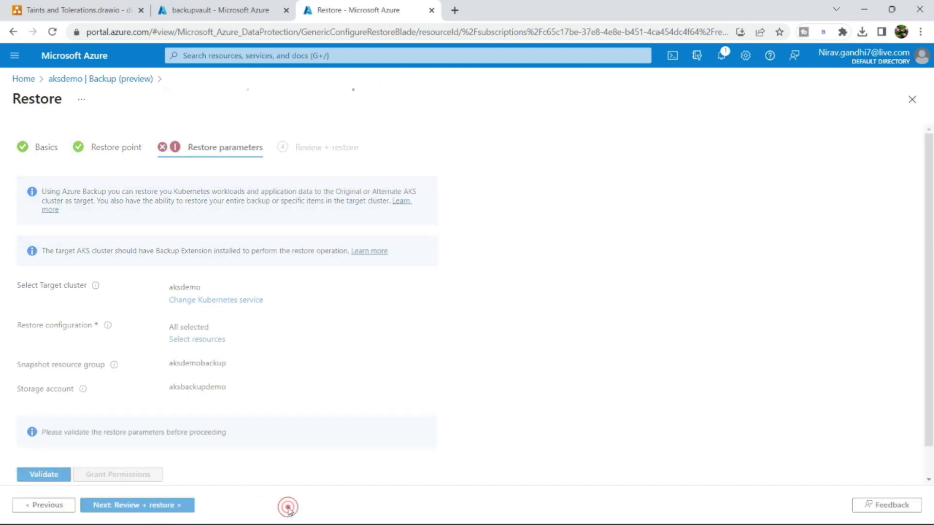
Step: Validate the restore parameters with all resources selected and launch the restore
left_click(36, 477)
left_click(135, 506)
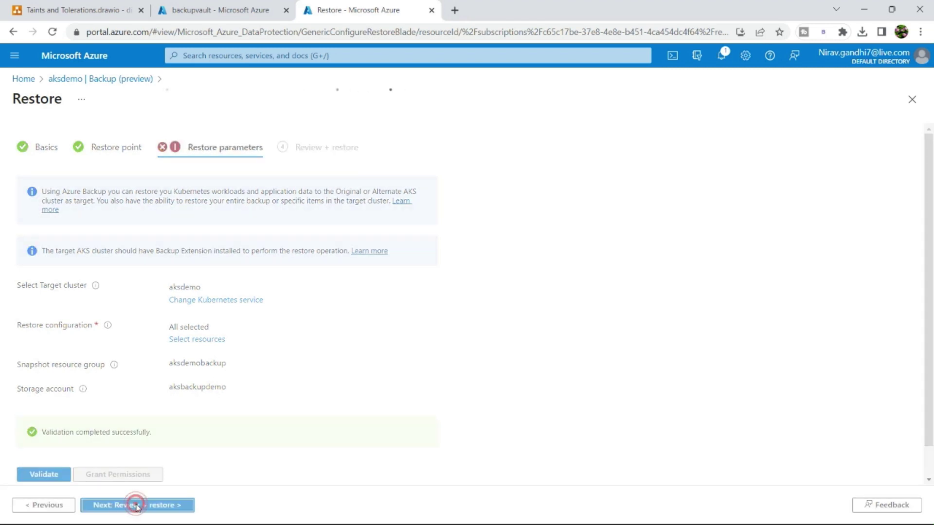
left_click(106, 505)
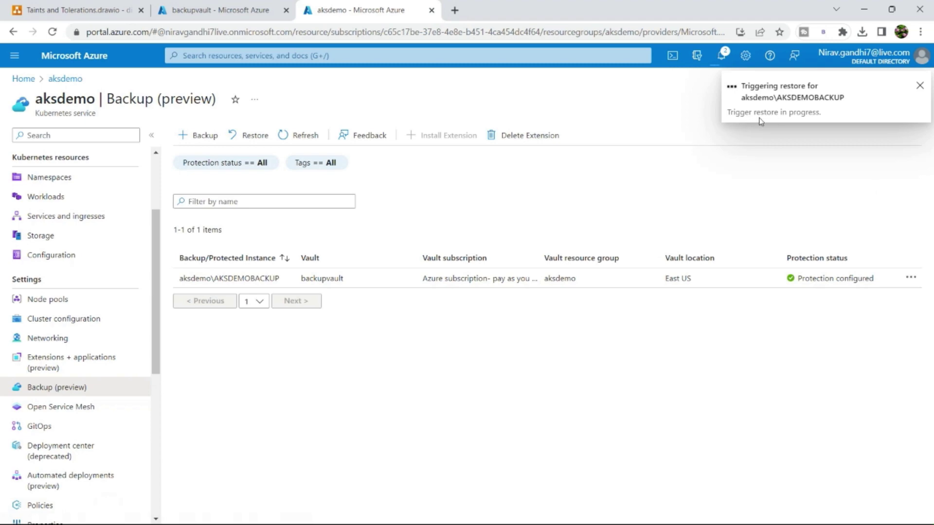
Step: Check the restore job's progress in backupvault, and switch to Lens to inspect the default namespace's deployments and pods
left_click(227, 14)
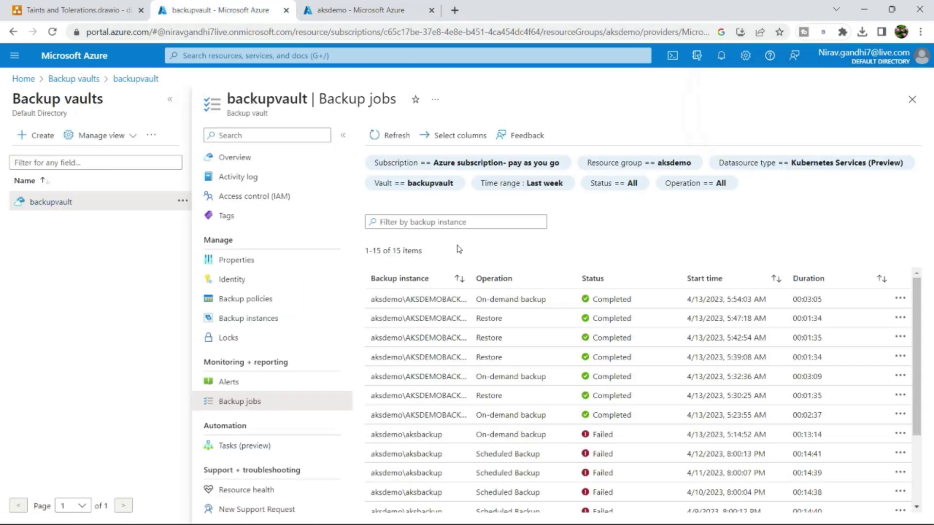
left_click(383, 135)
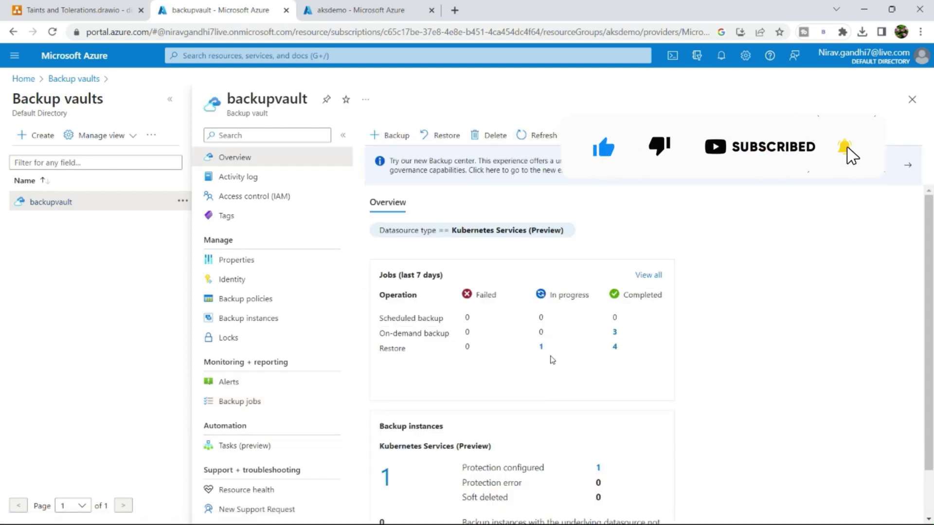
left_click(217, 401)
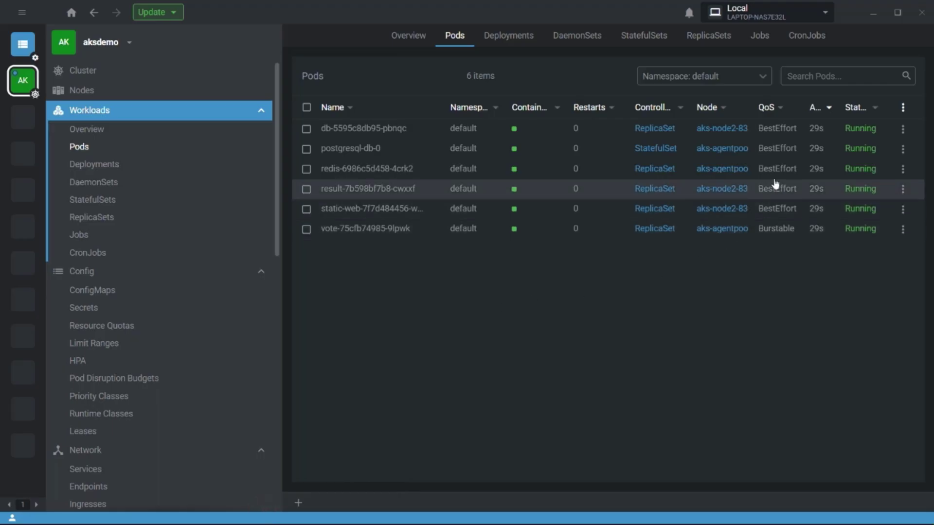
left_click(512, 43)
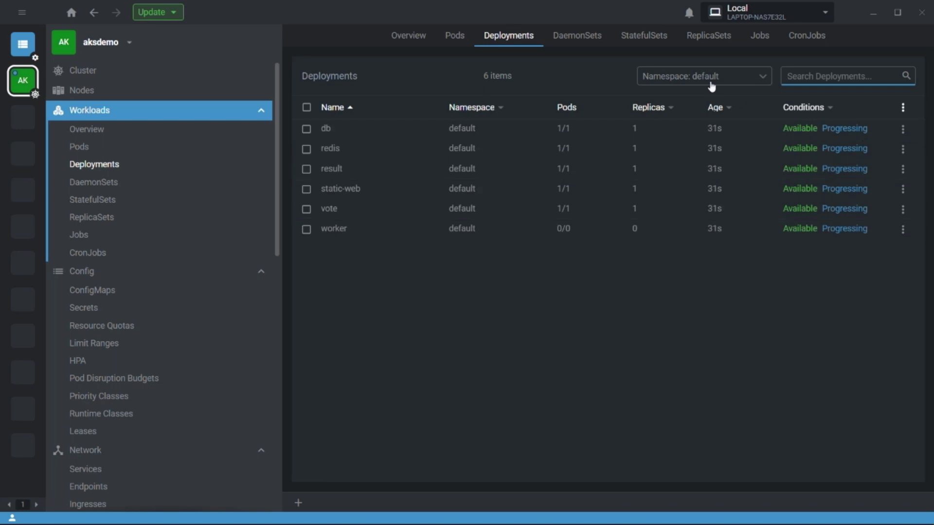
left_click(456, 35)
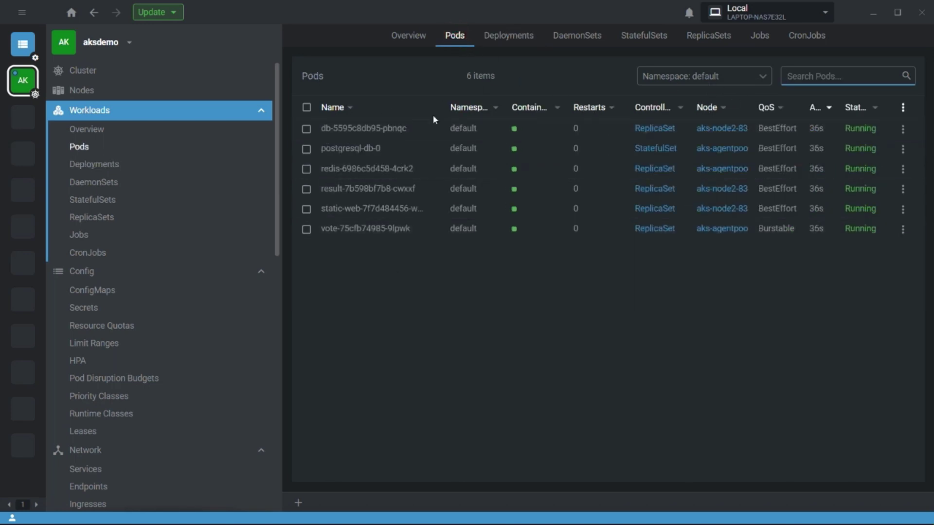